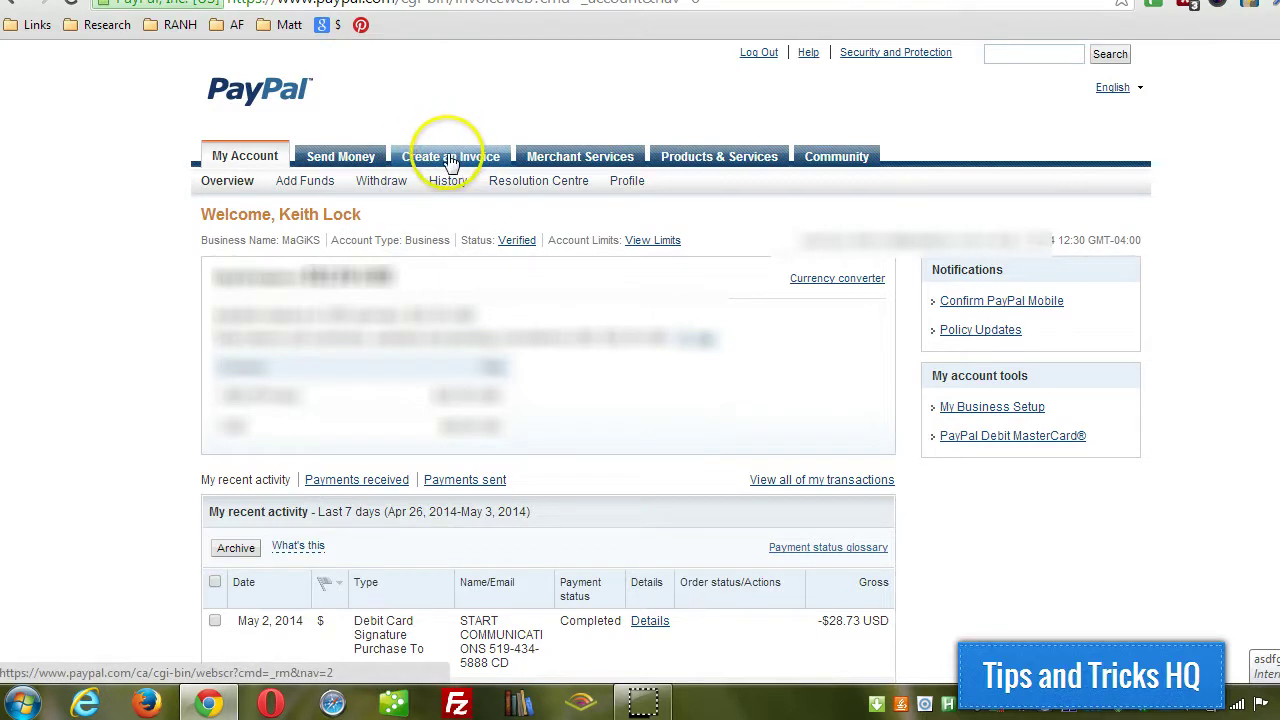
Step: Open Invoice Settings and review the MaGiKS business name and contact details
left_click(451, 163)
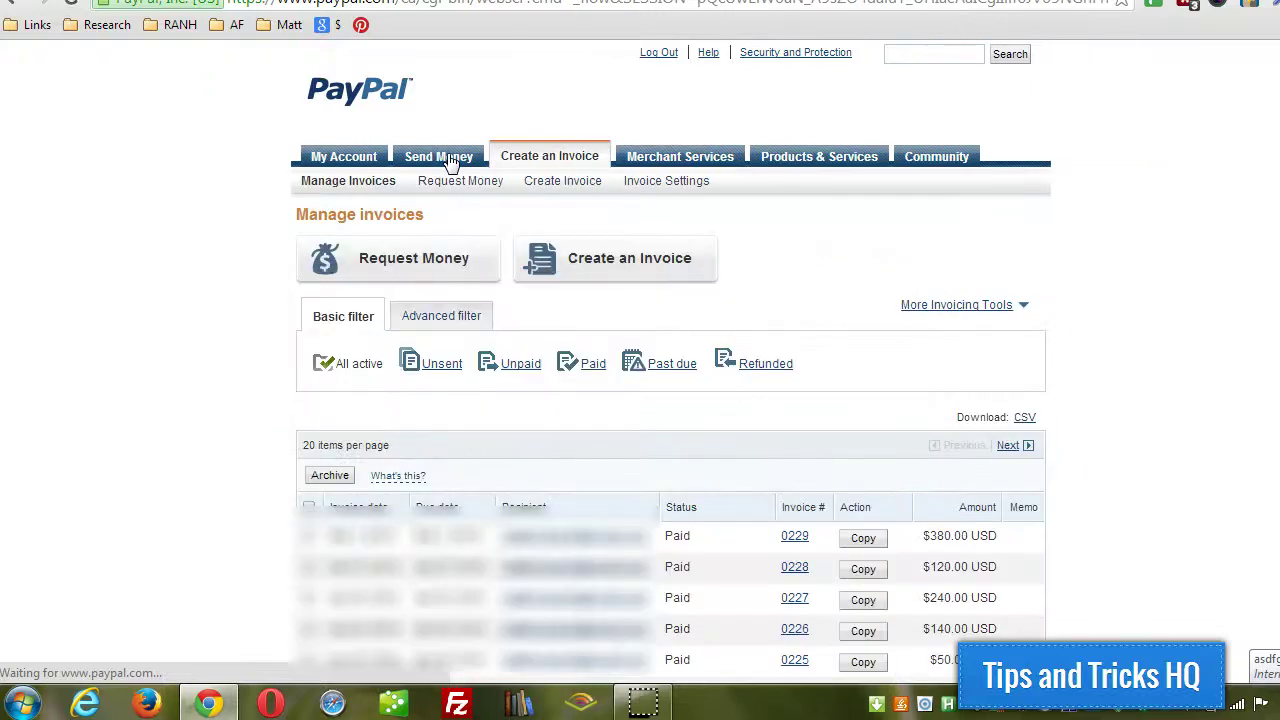
left_click(660, 184)
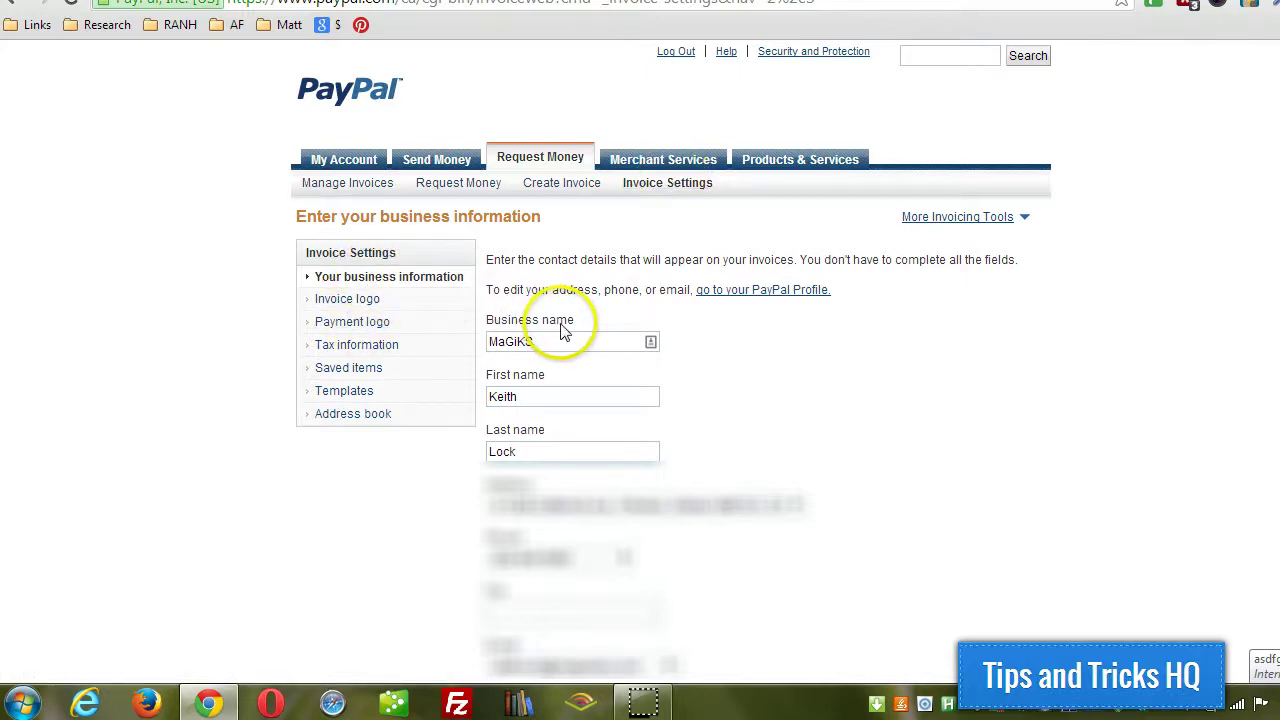
scroll(960, 378, "down", 2)
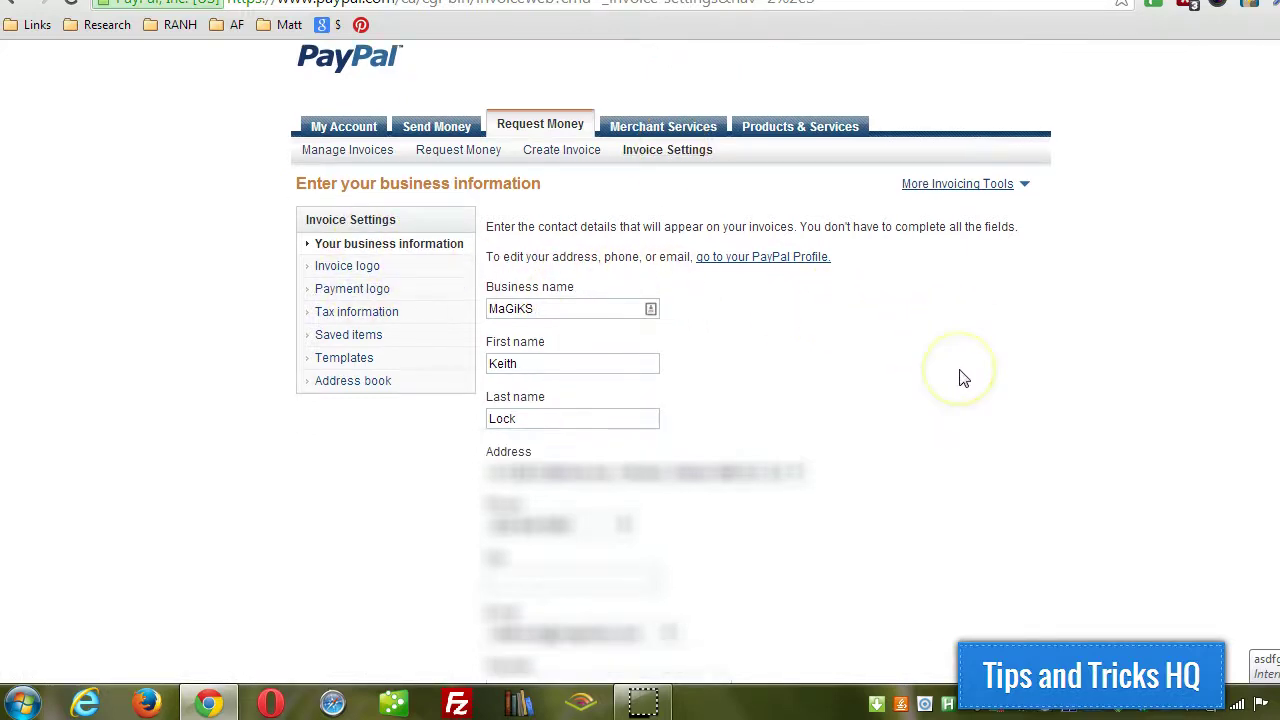
scroll(960, 378, "down", 1)
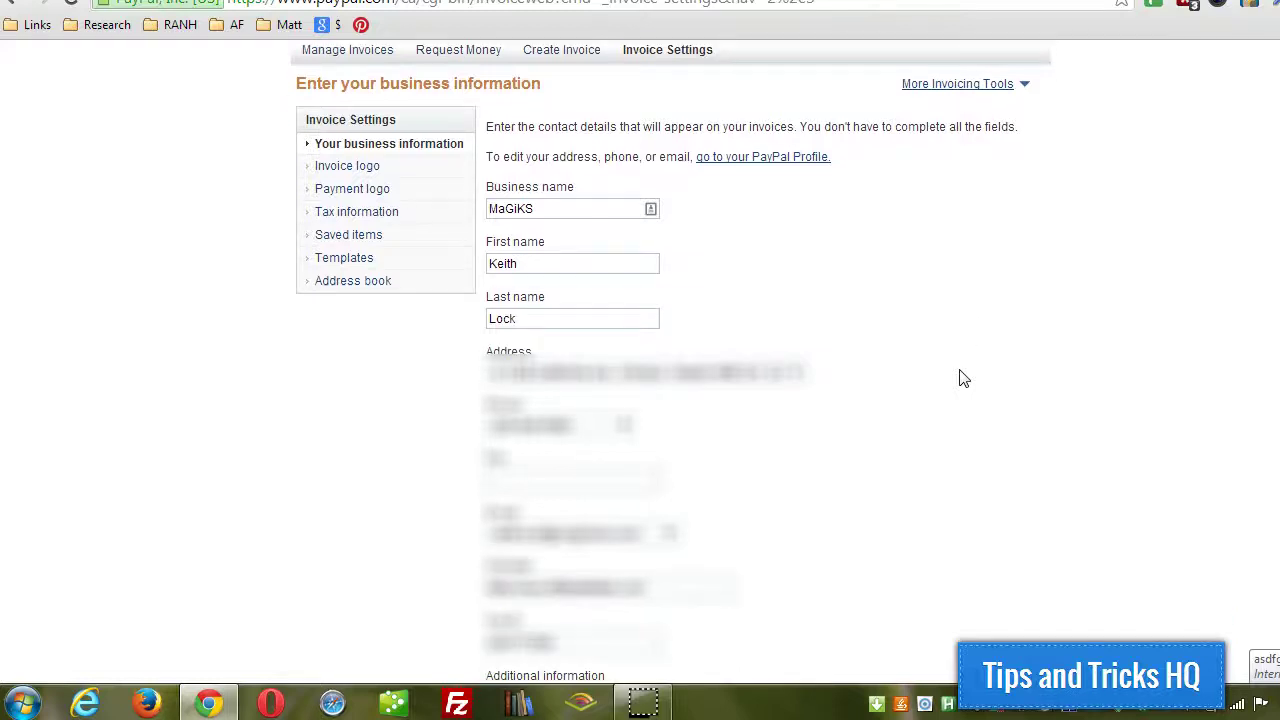
scroll(962, 376, "down", 1)
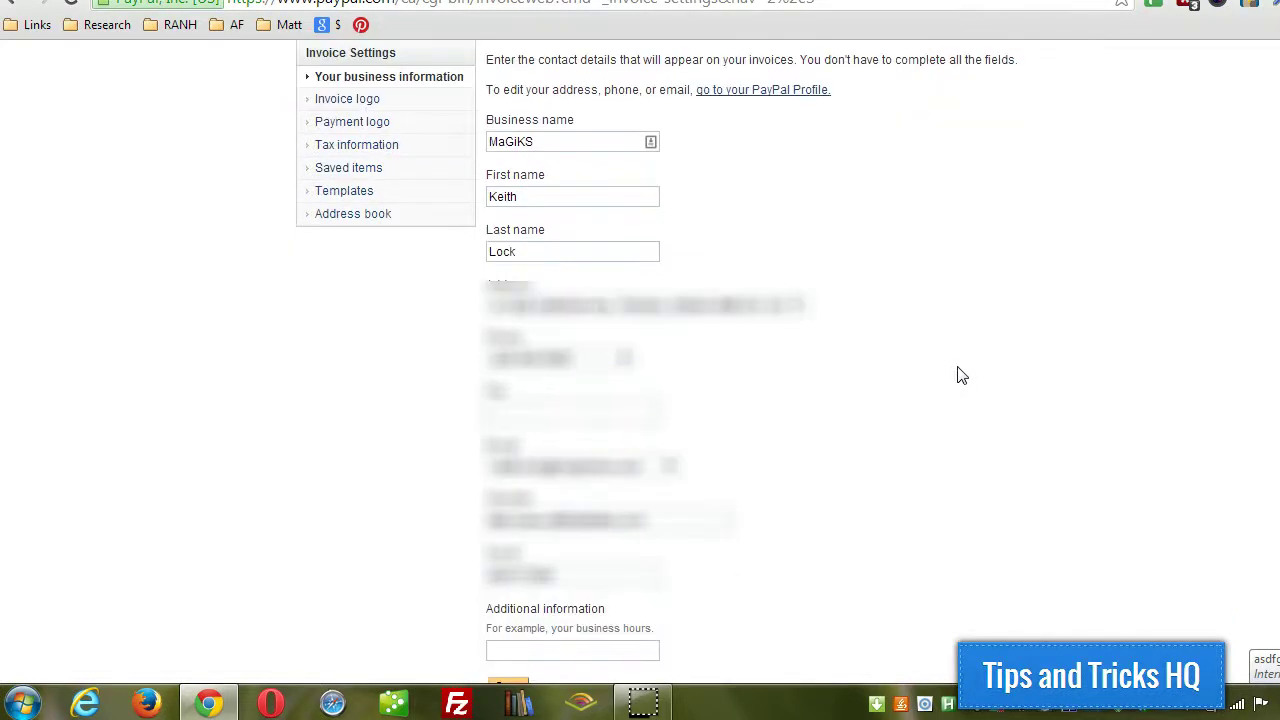
scroll(962, 376, "down", 2)
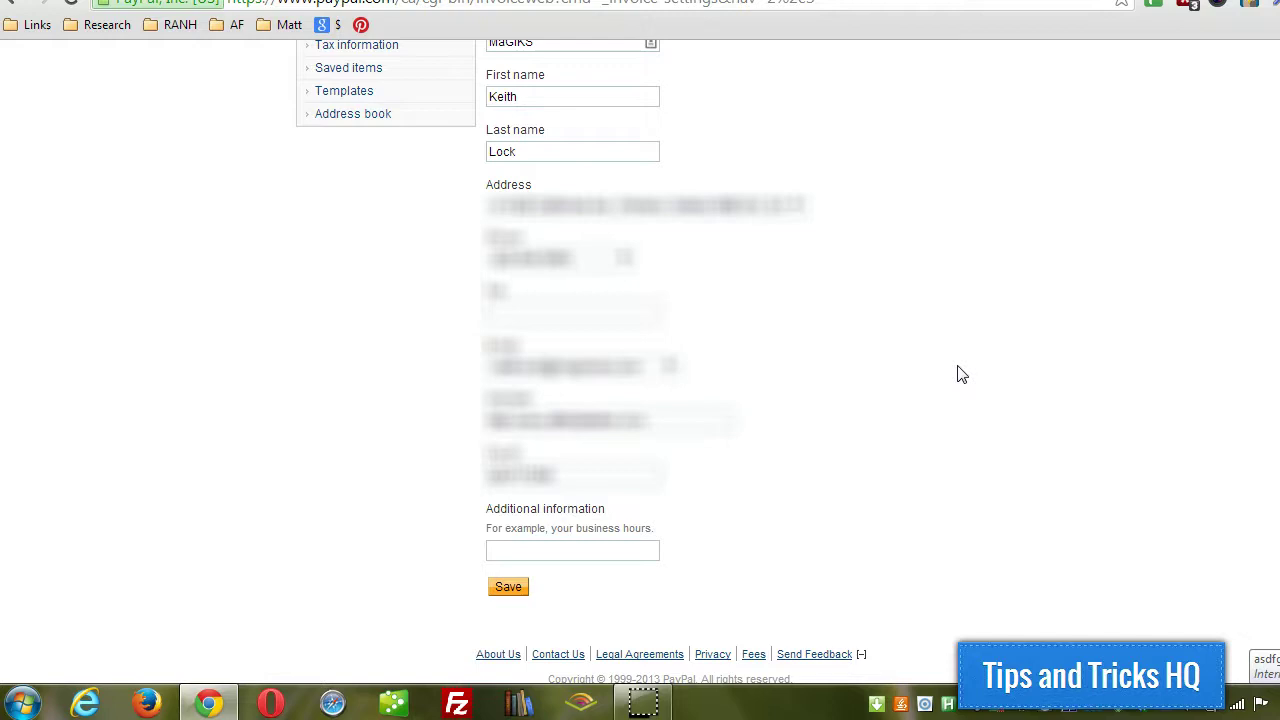
scroll(960, 375, "up", 6)
left_click(680, 320)
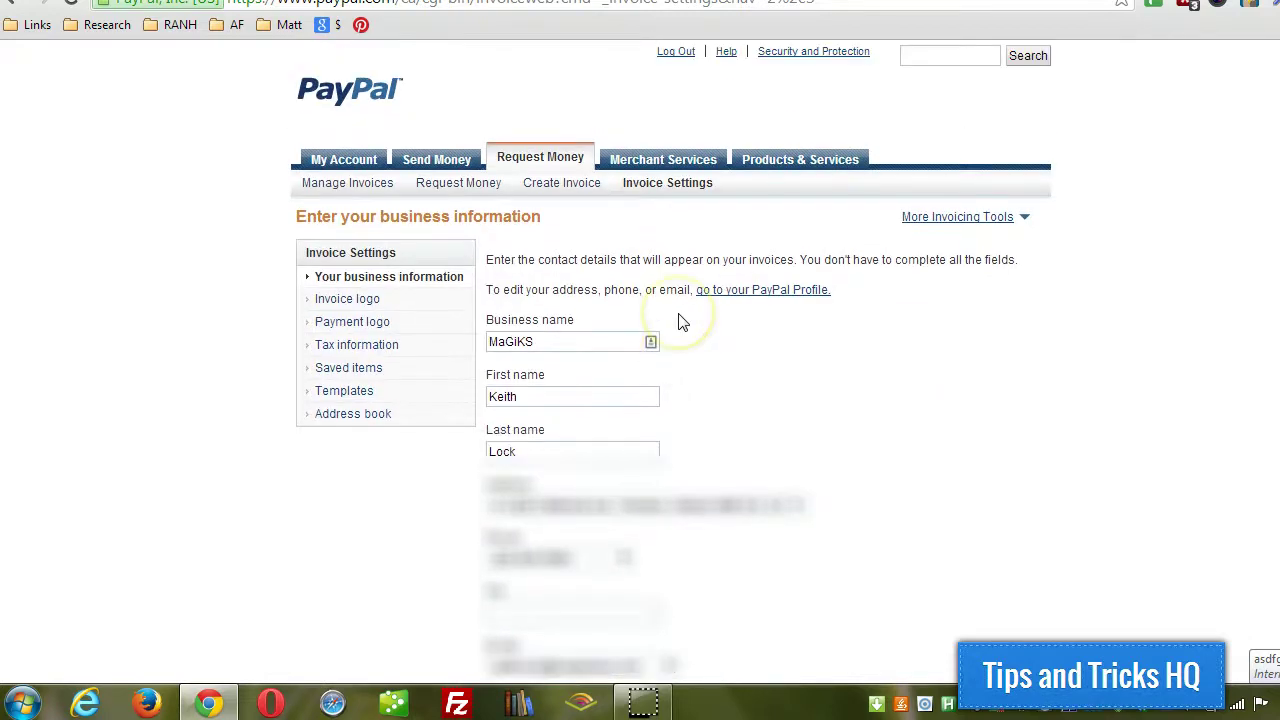
Step: Set download.jpg, the MaGiKS logo, as the invoice logo
left_click(340, 306)
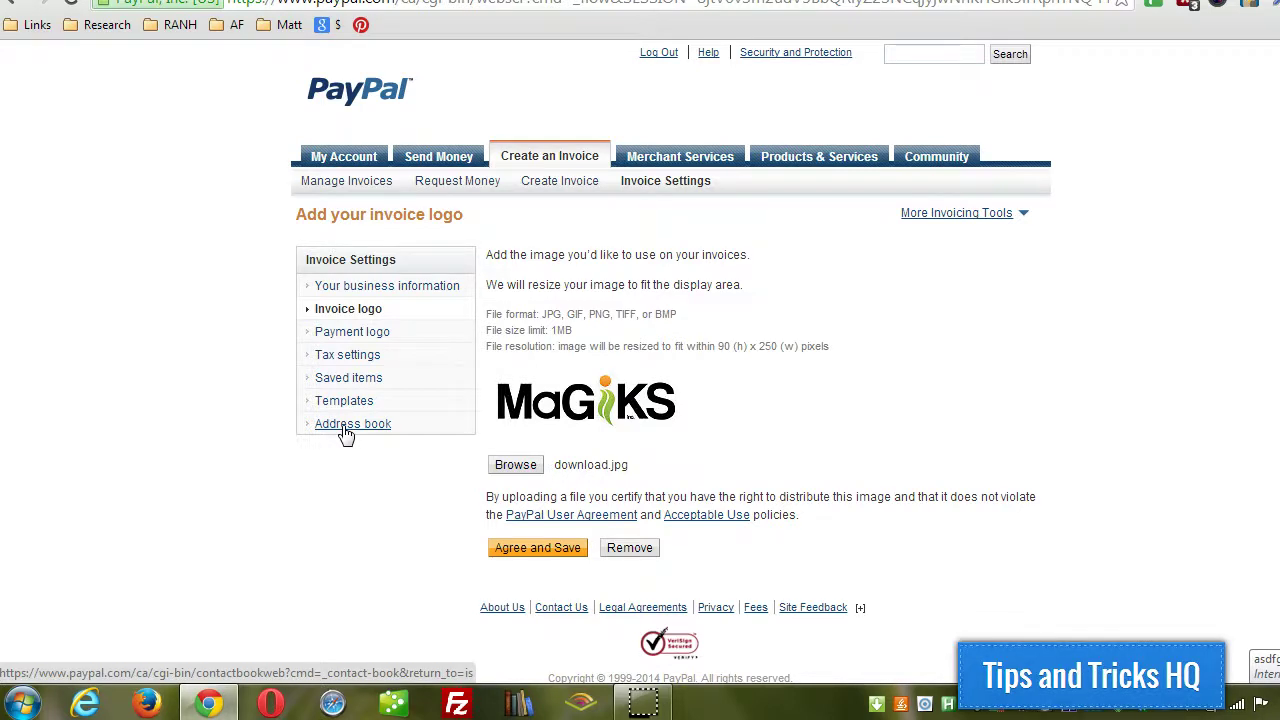
left_click(560, 192)
Step: Start new invoice 0230, dated 5/3/2014 with Due on receipt terms, and scroll through it
left_click(560, 192)
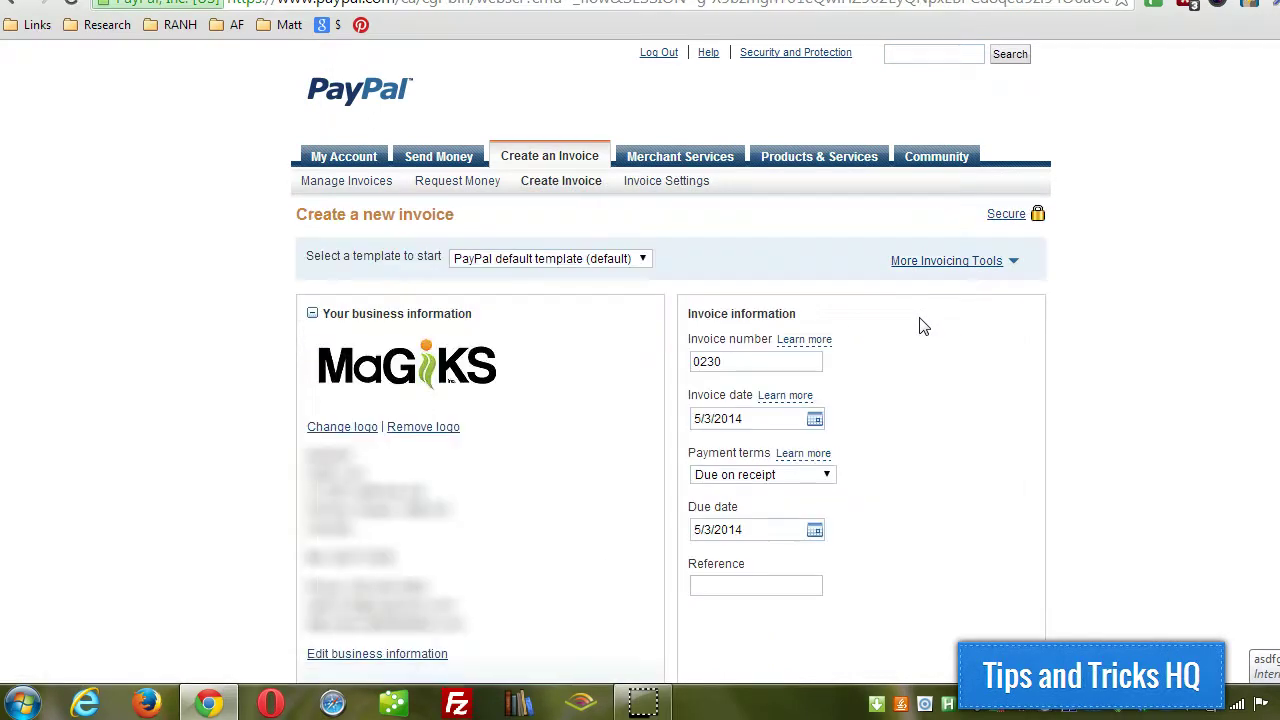
scroll(924, 327, "down", 1)
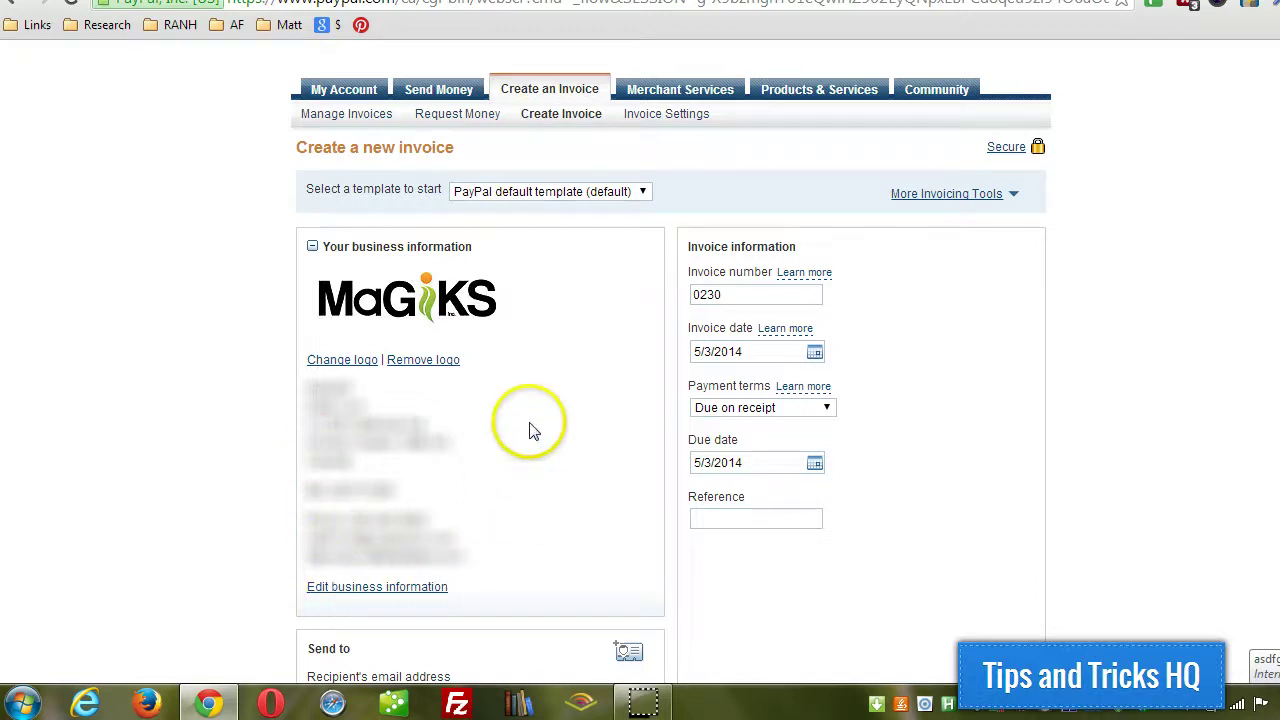
scroll(520, 372, "down", 1)
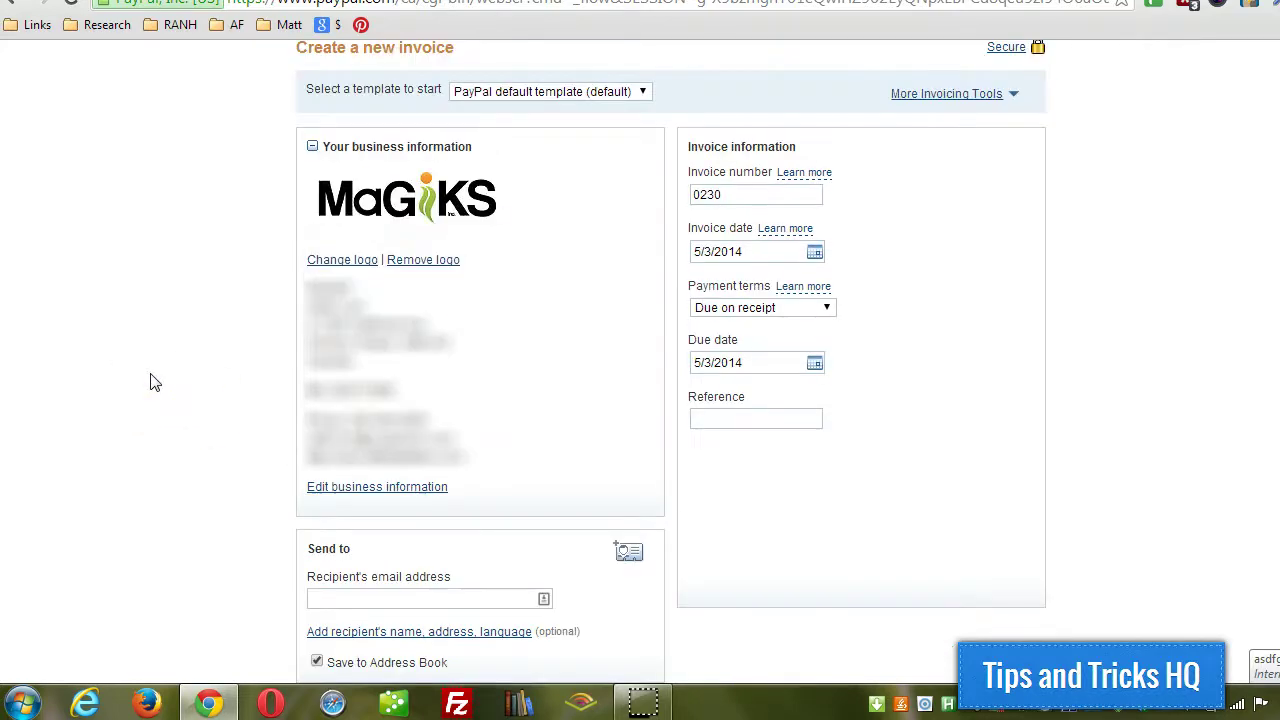
double_click(702, 196)
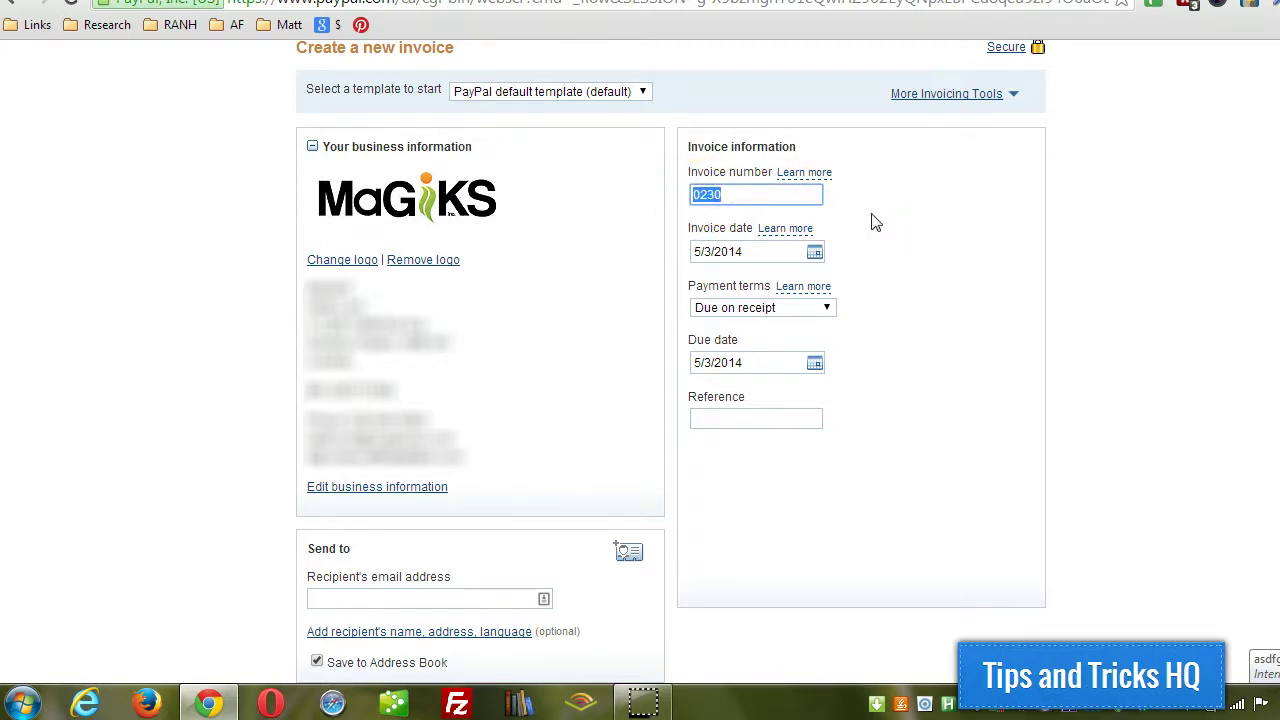
left_click_drag(707, 194, 758, 253)
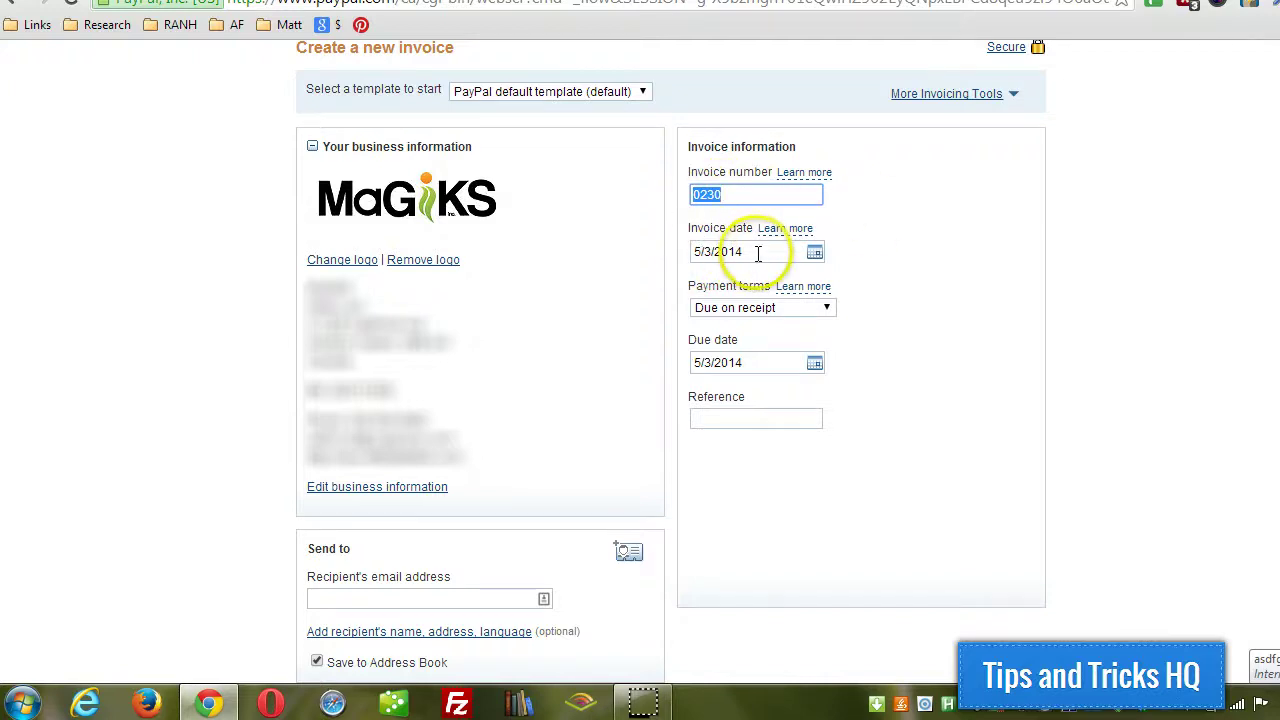
left_click(789, 314)
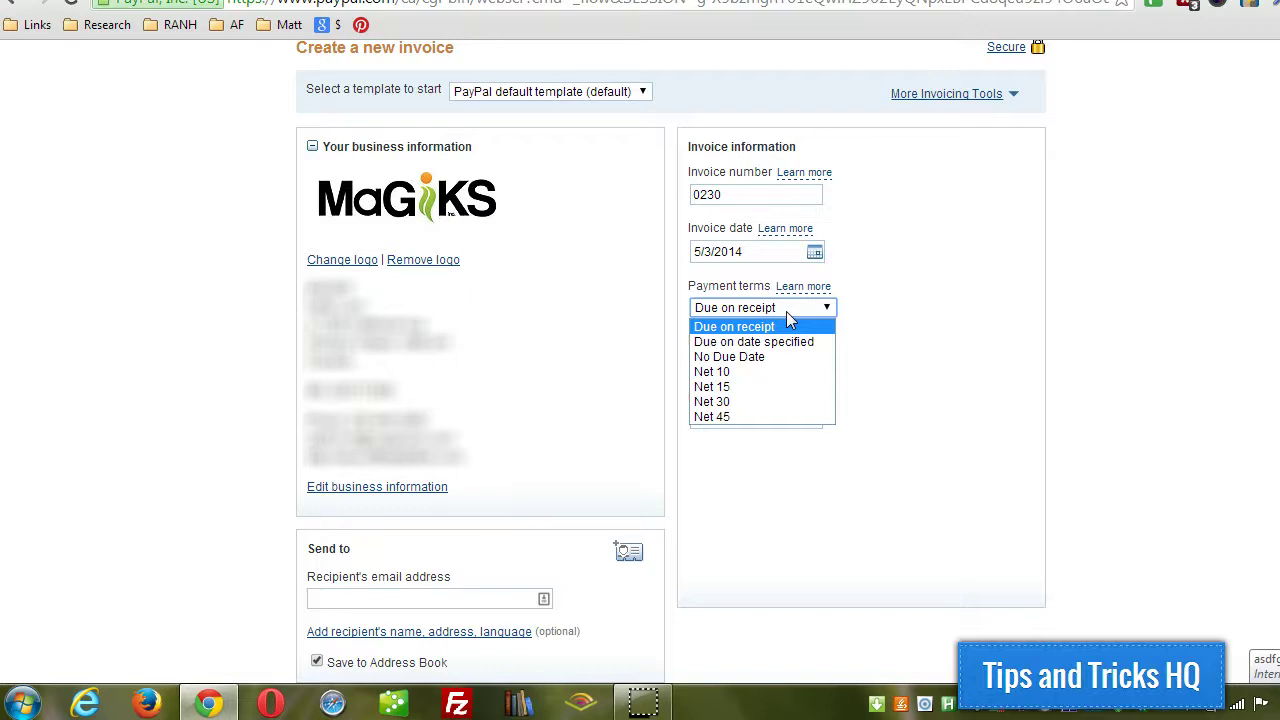
left_click_drag(786, 311, 963, 348)
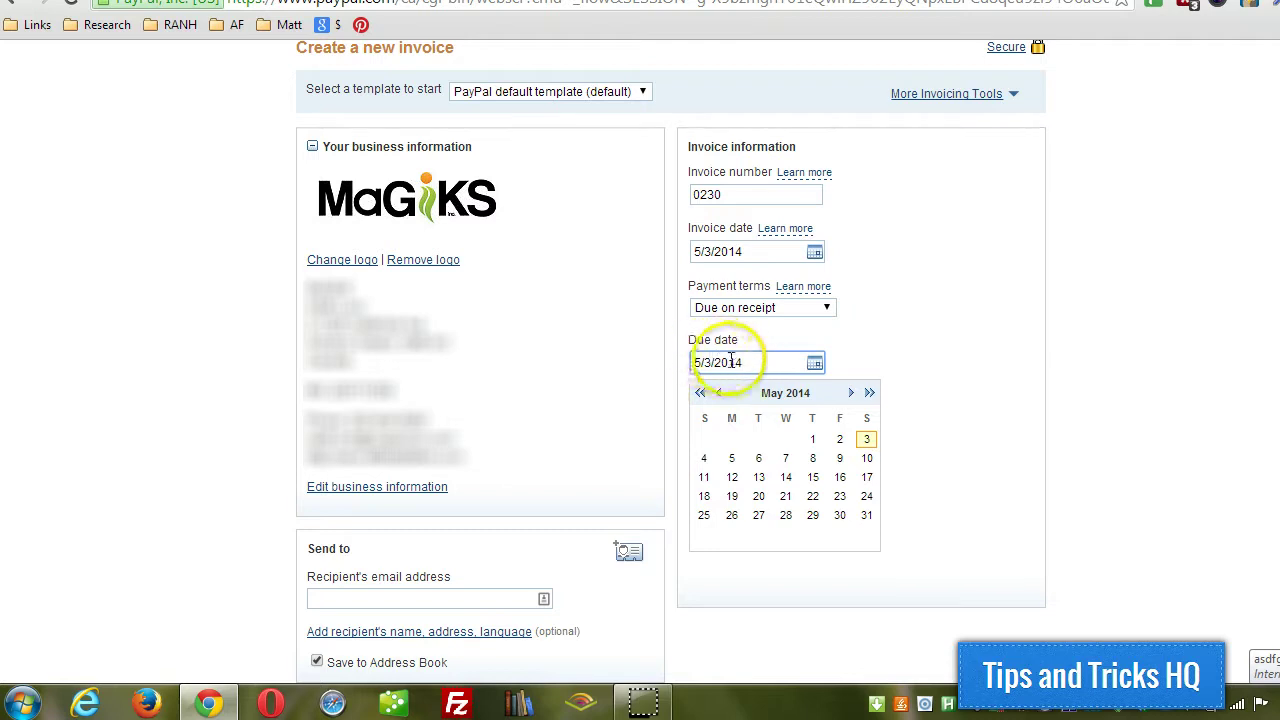
left_click(902, 317)
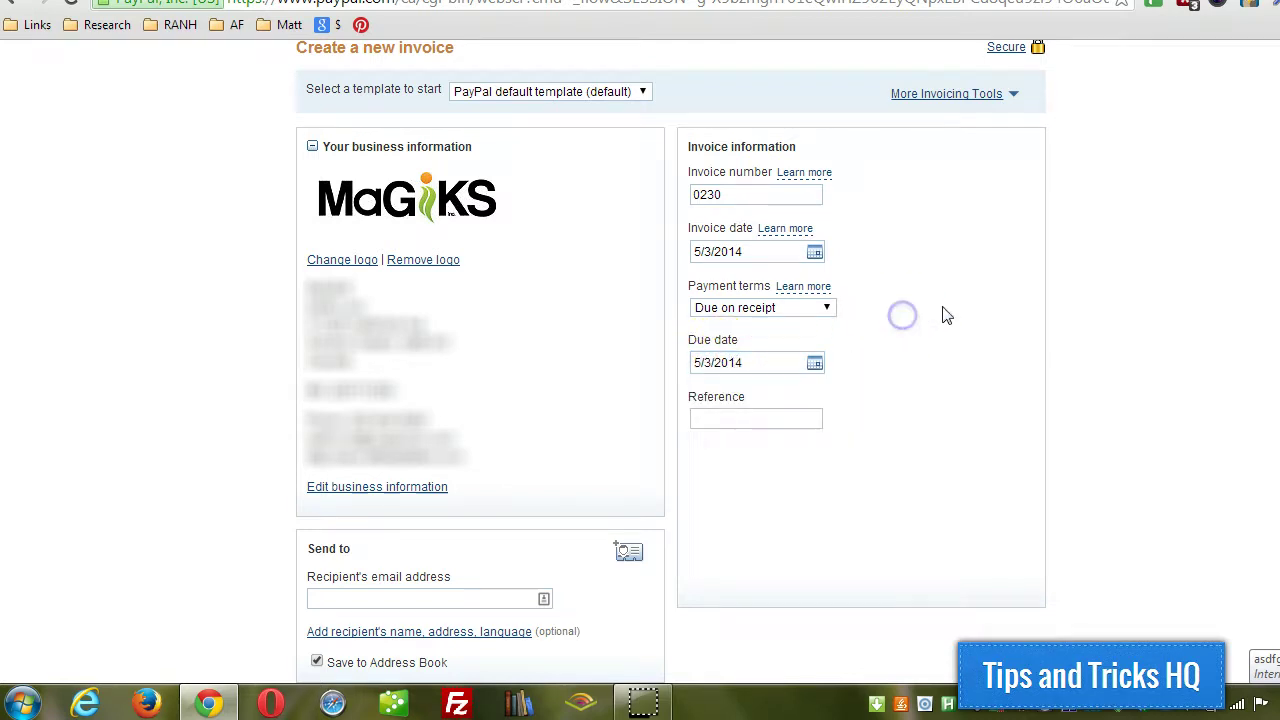
scroll(947, 316, "down", 1)
left_click(800, 320)
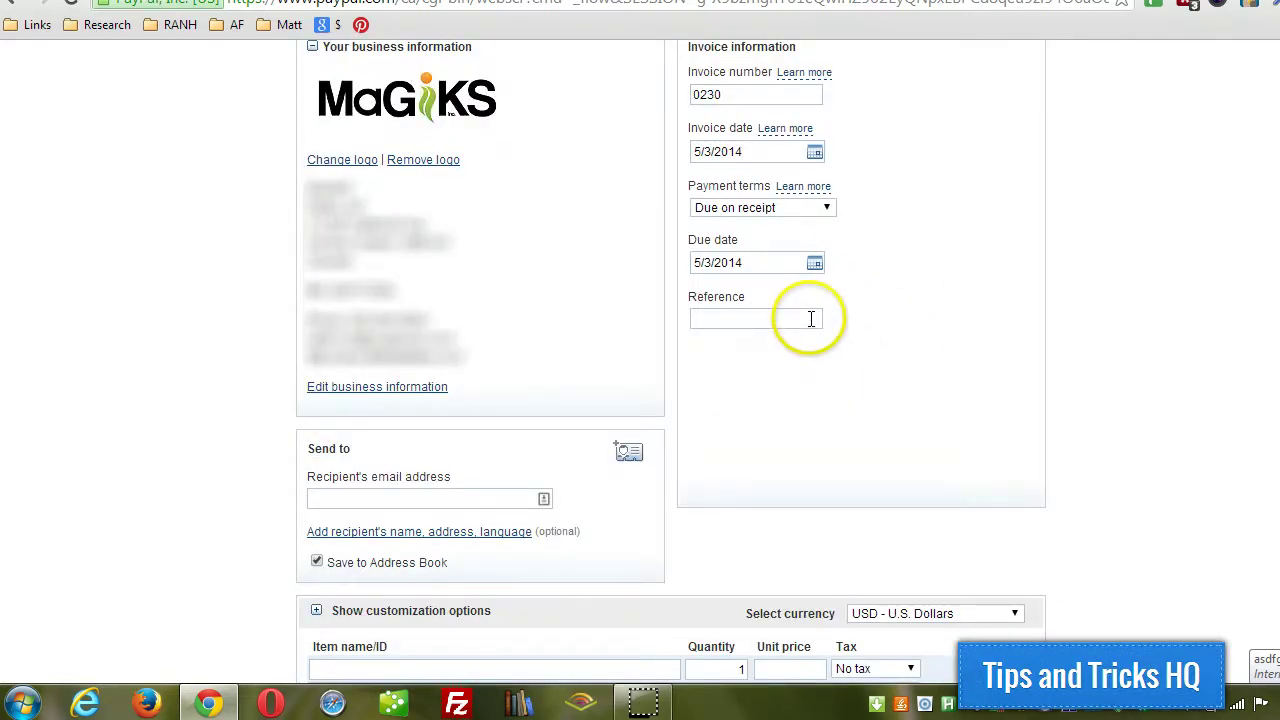
scroll(811, 318, "down", 1)
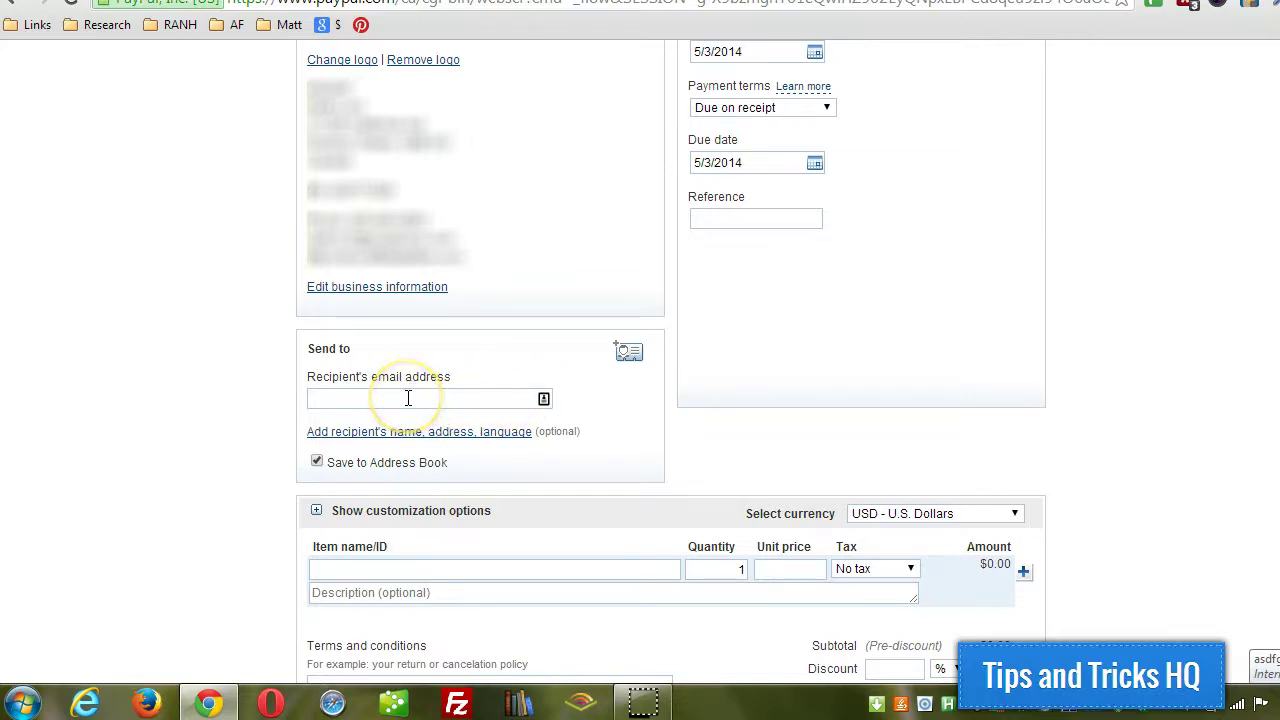
left_click(377, 392)
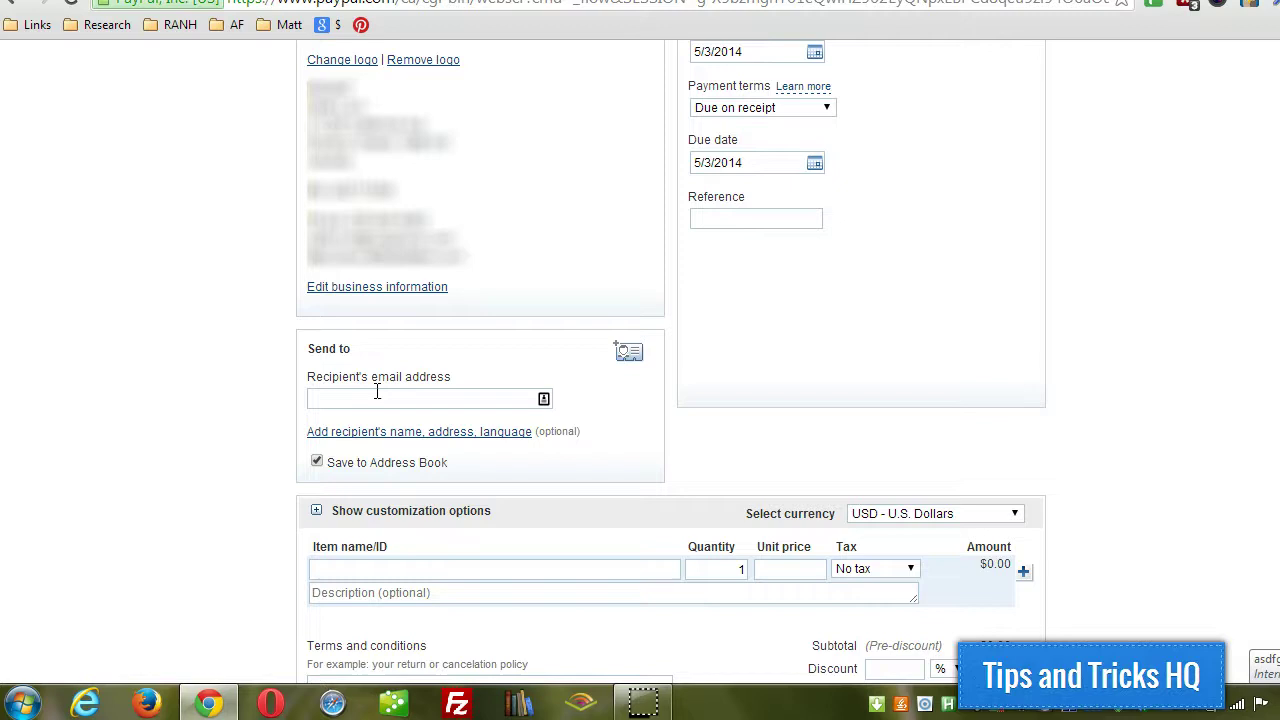
left_click(377, 392)
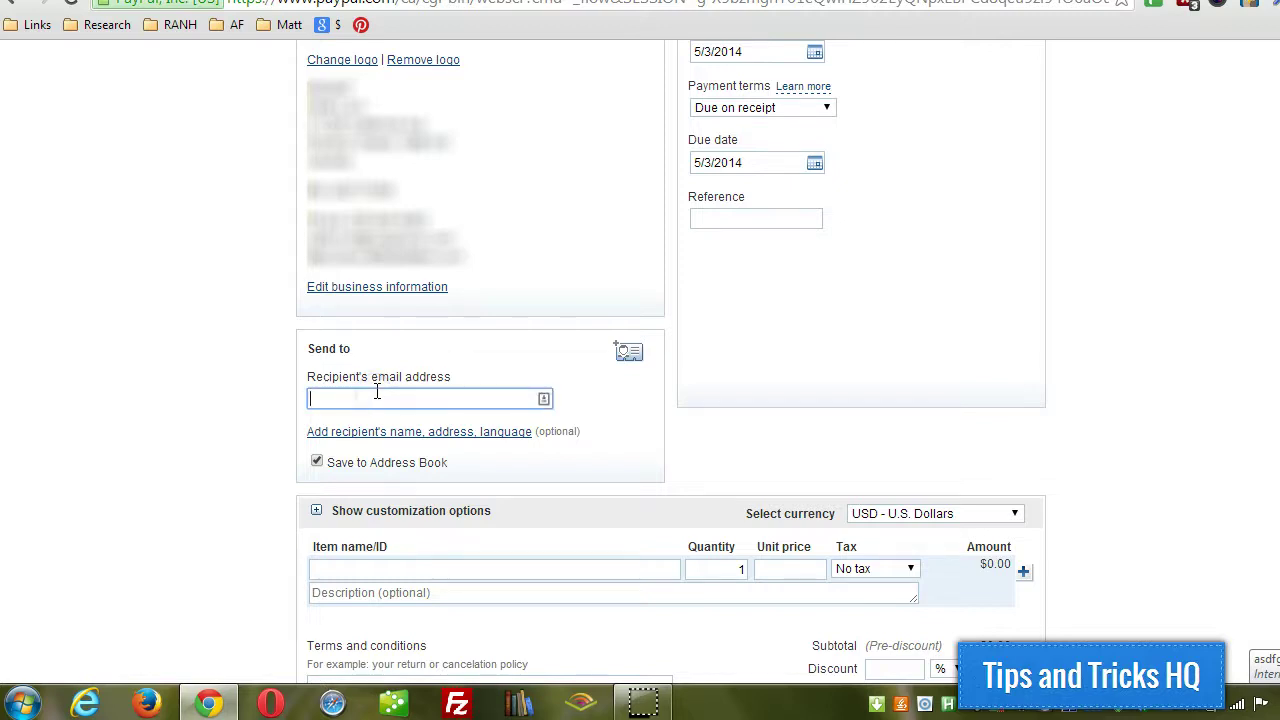
left_click(377, 392)
left_click(361, 397)
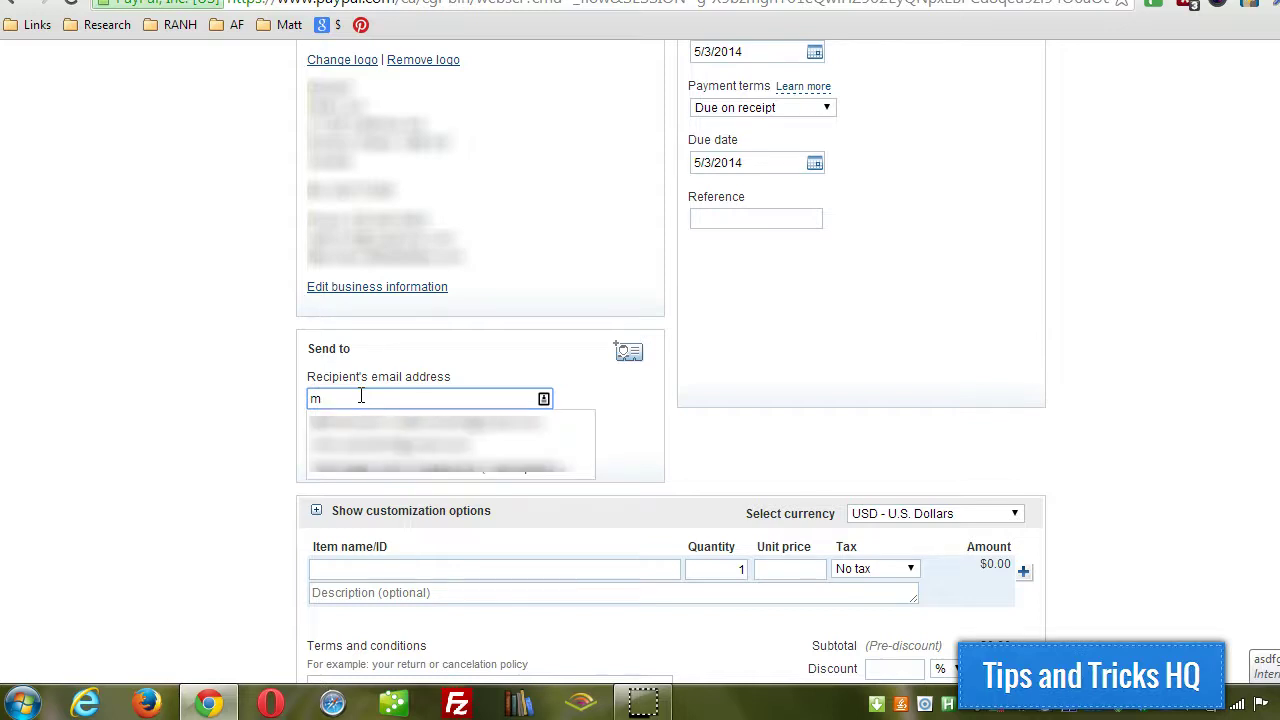
left_click(358, 428)
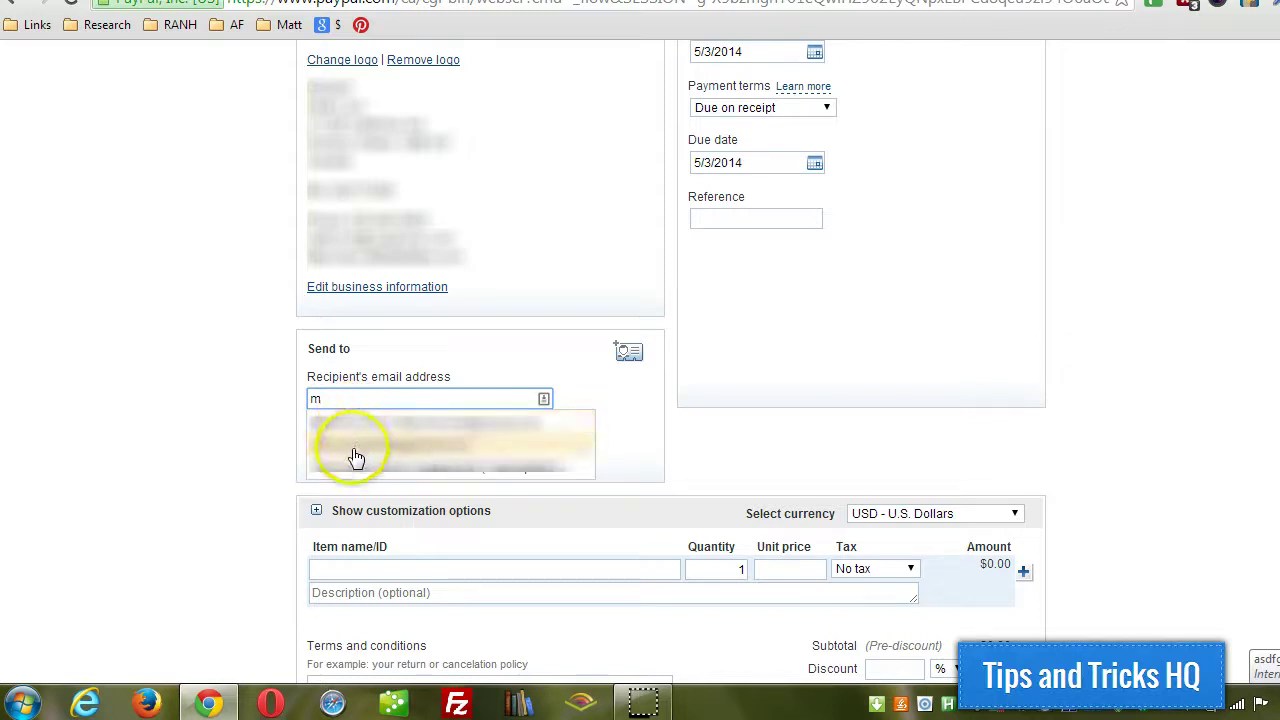
left_click(268, 390)
left_click(325, 395)
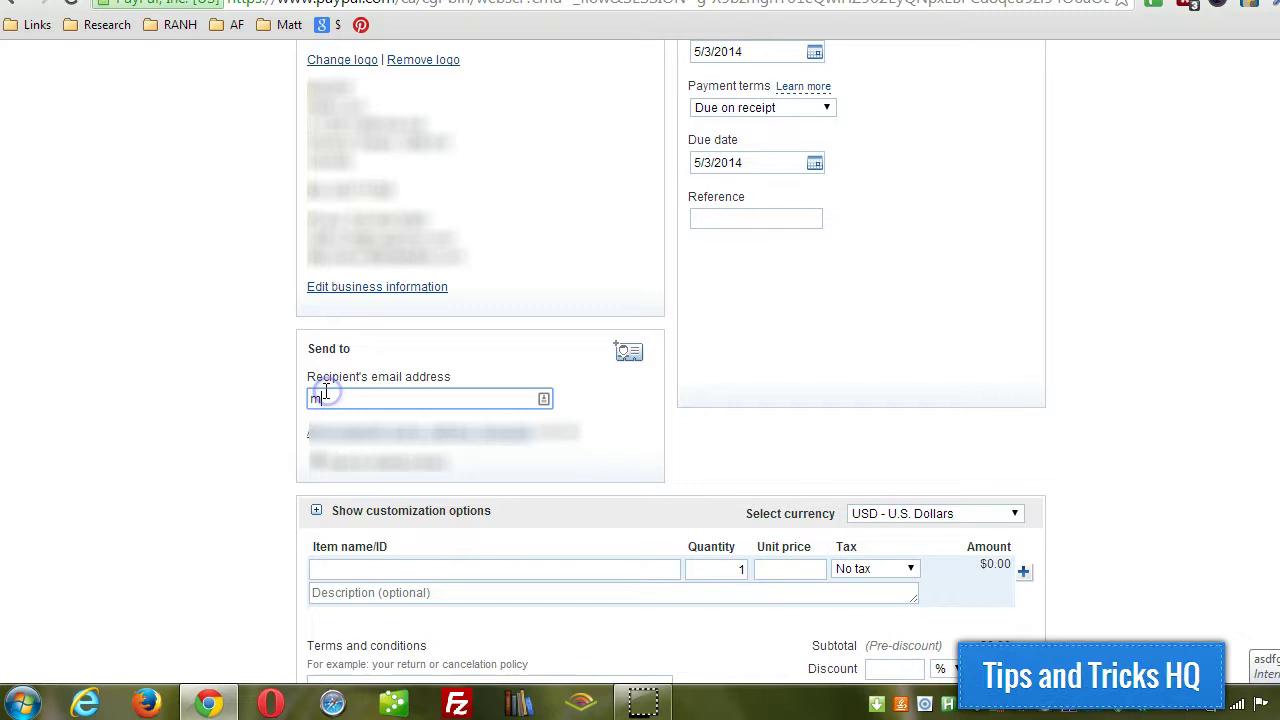
left_click(243, 390)
scroll(245, 392, "down", 3)
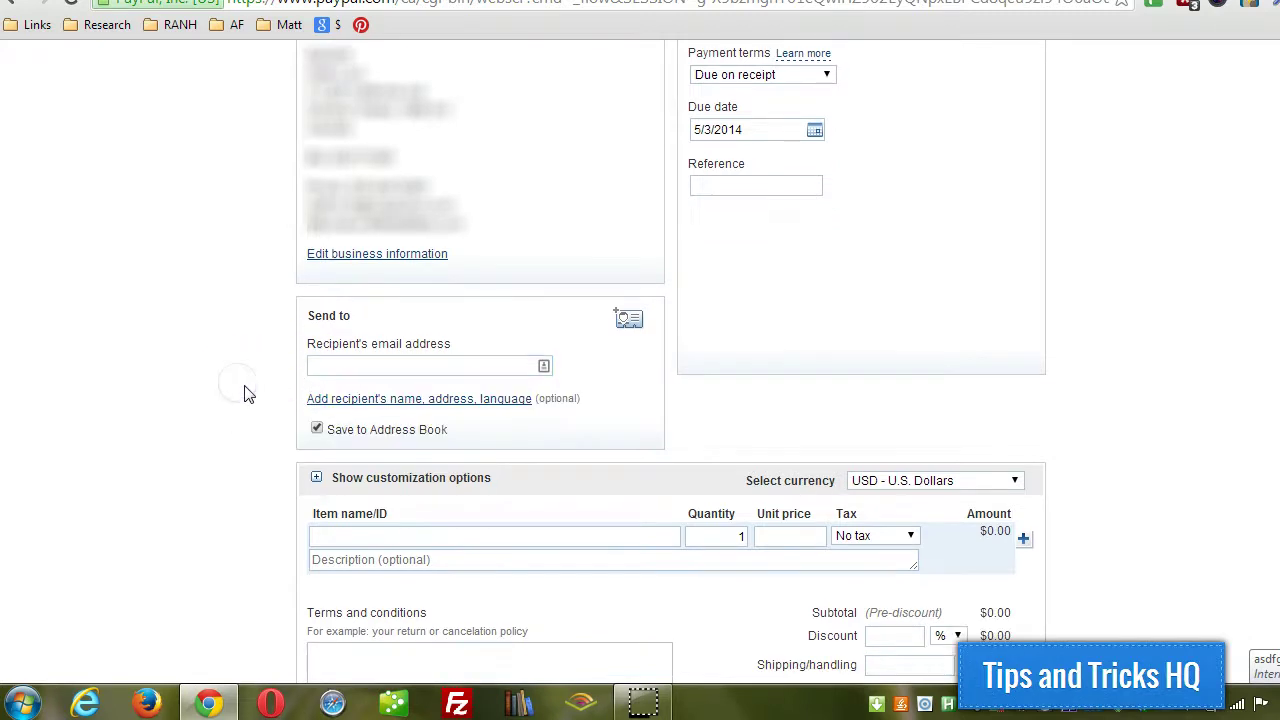
scroll(300, 375, "down", 1)
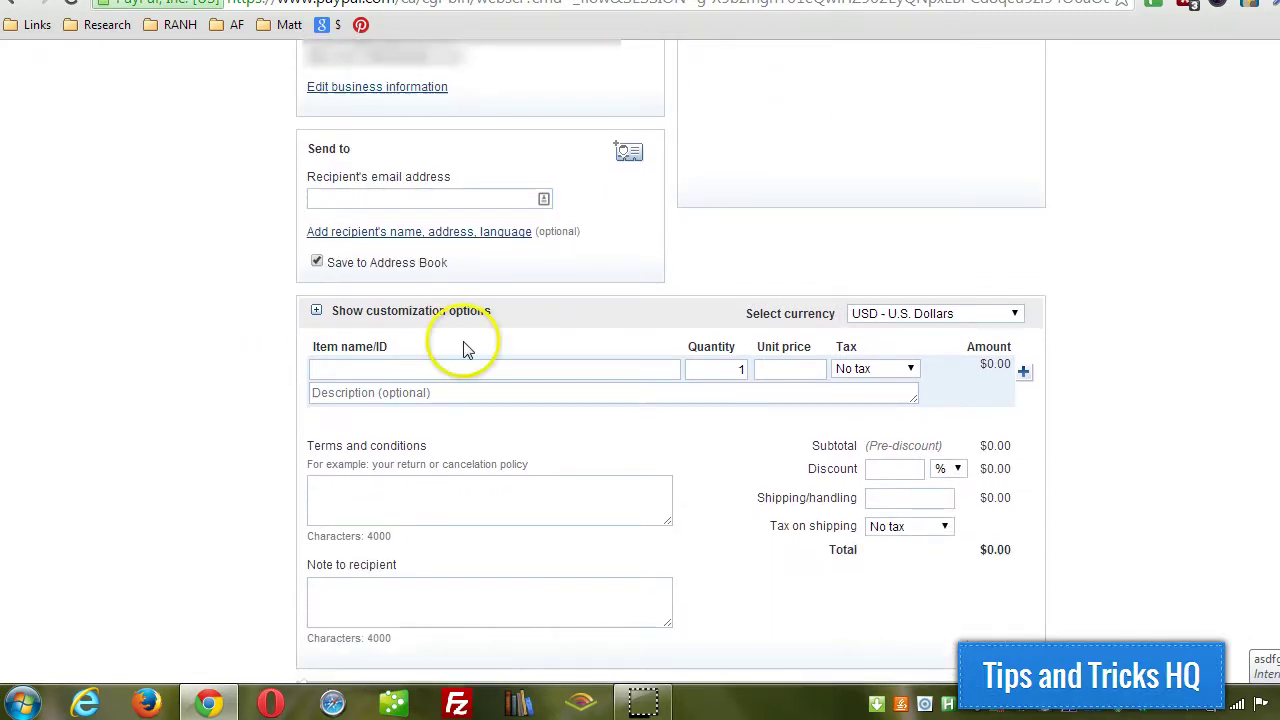
Step: Keep U.S. Dollars and add line item 'Item 1', quantity 1, at unit price 40
left_click(972, 316)
left_click(974, 317)
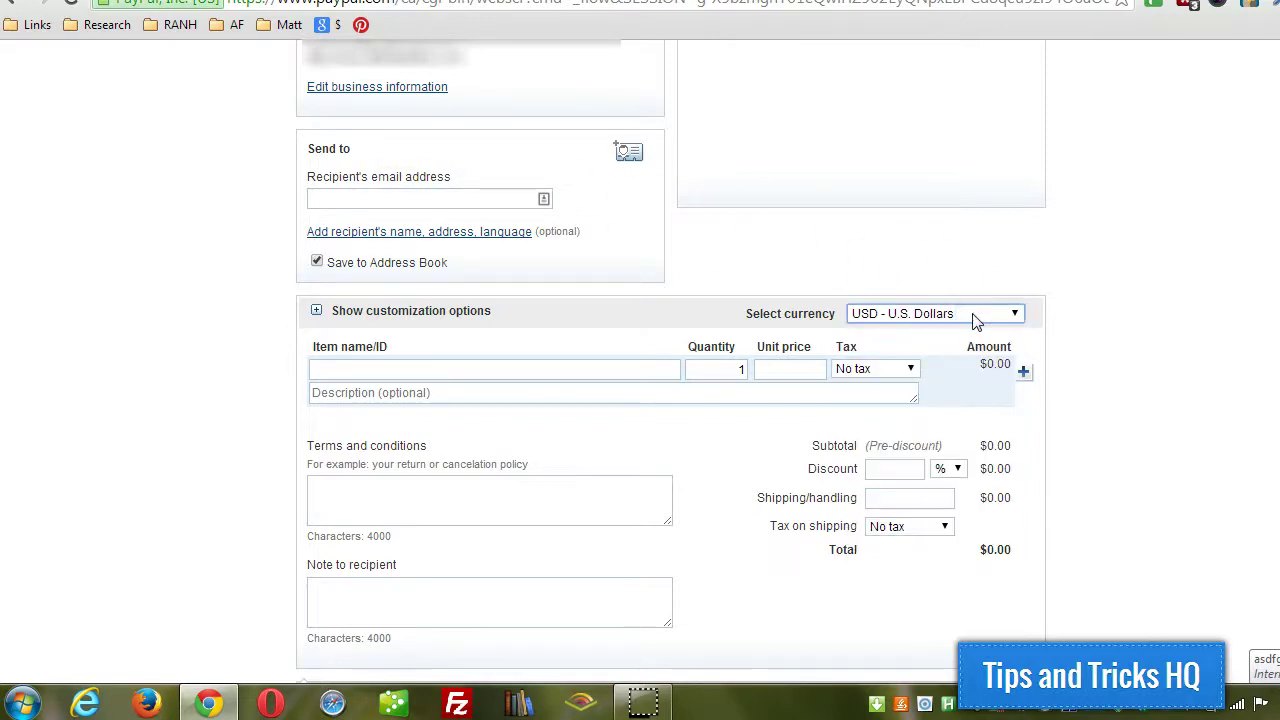
left_click(342, 367)
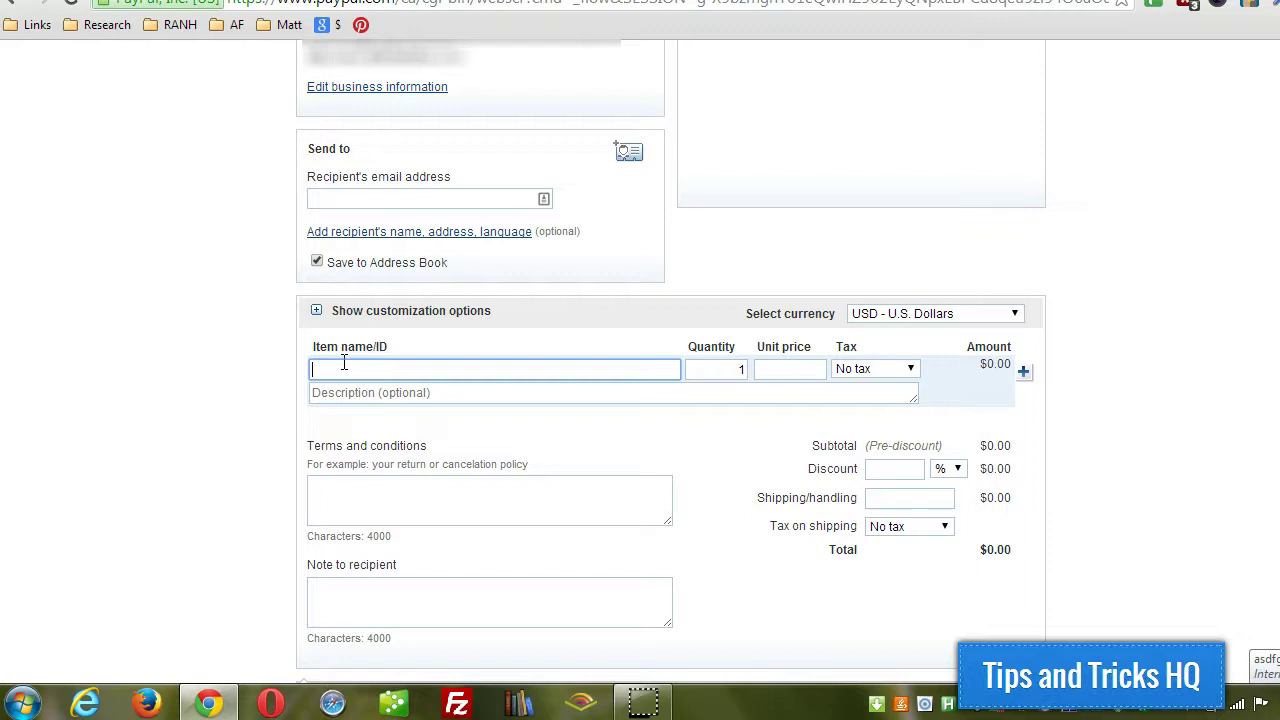
type("Item 1")
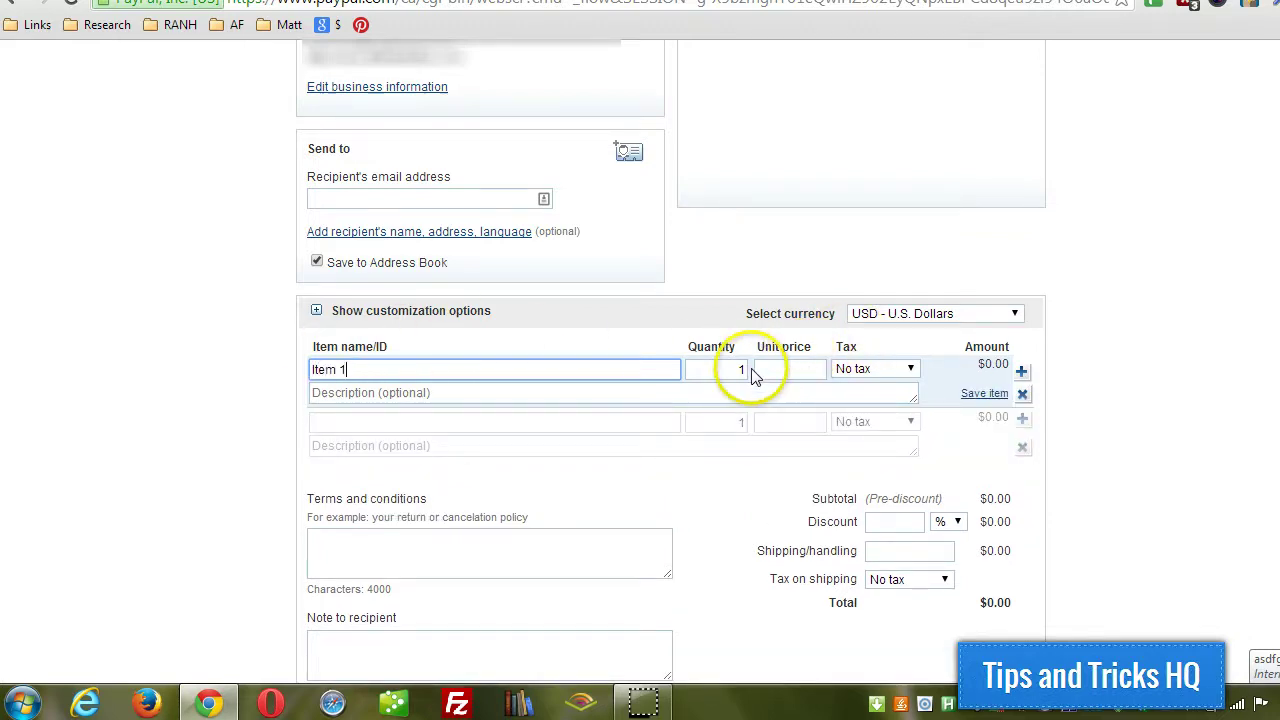
left_click(791, 369)
type("40")
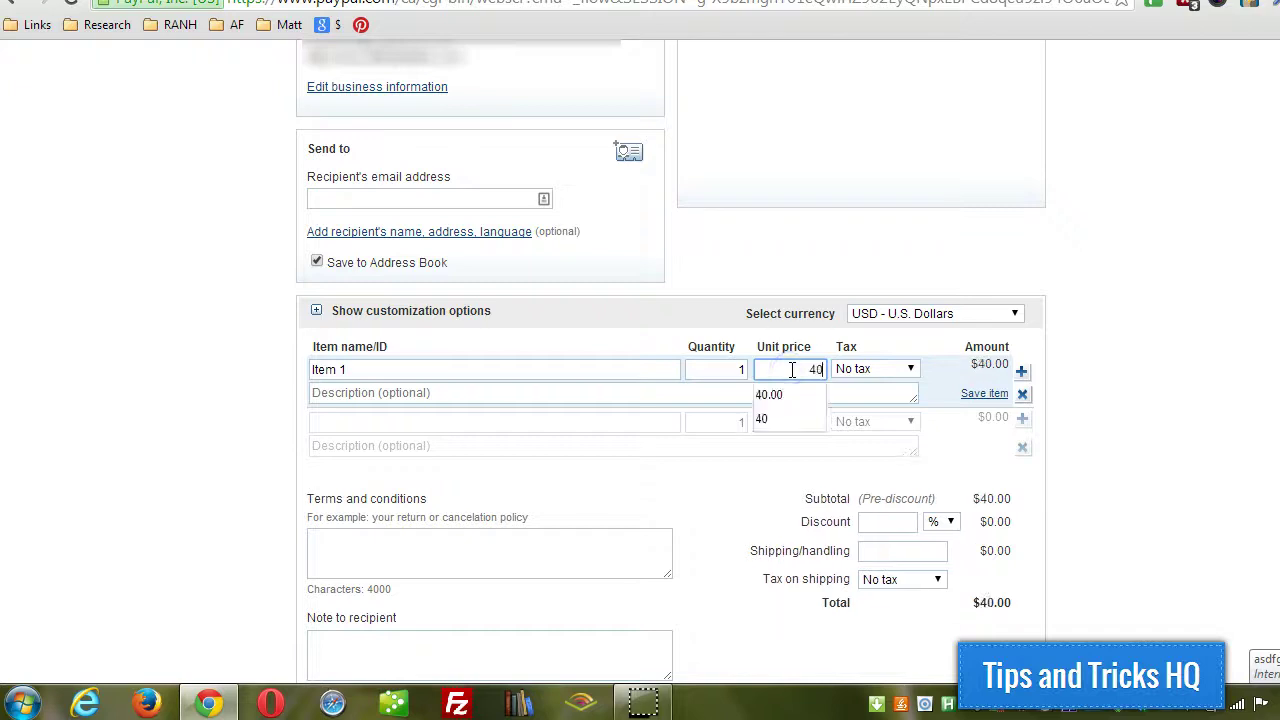
left_click(1183, 292)
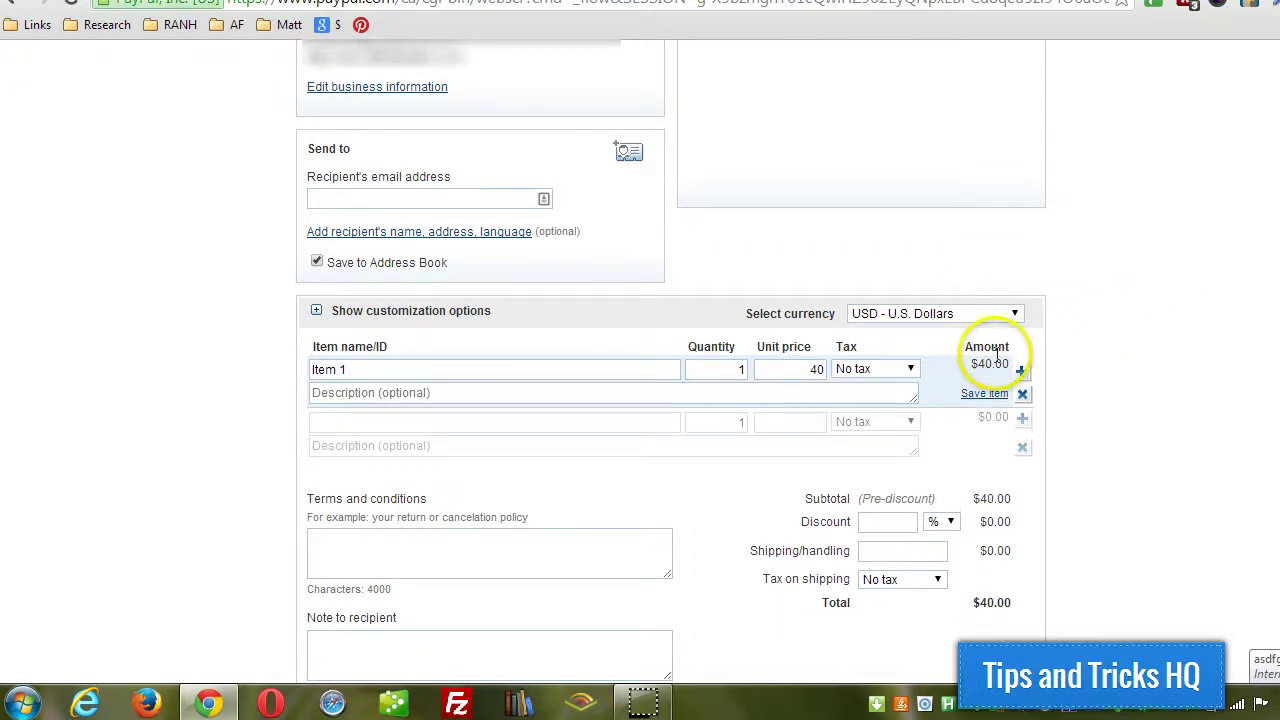
left_click(910, 369)
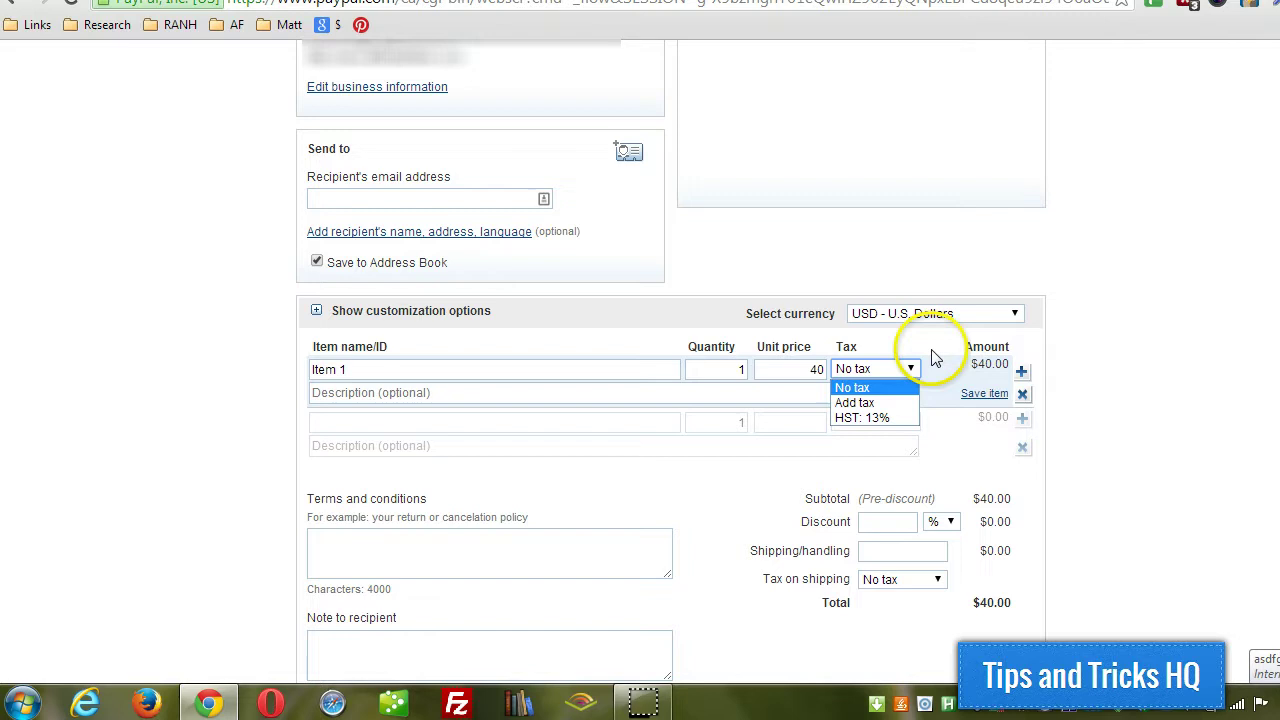
left_click(1094, 320)
scroll(1095, 322, "down", 1)
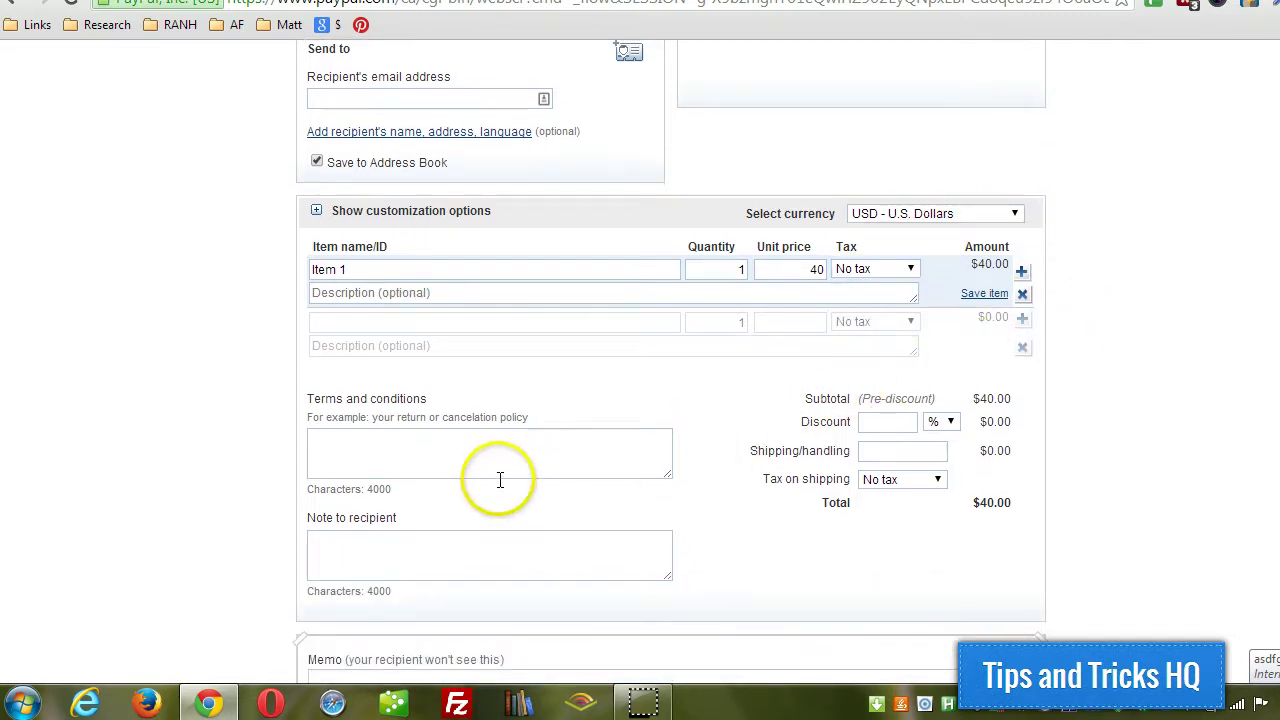
left_click(875, 424)
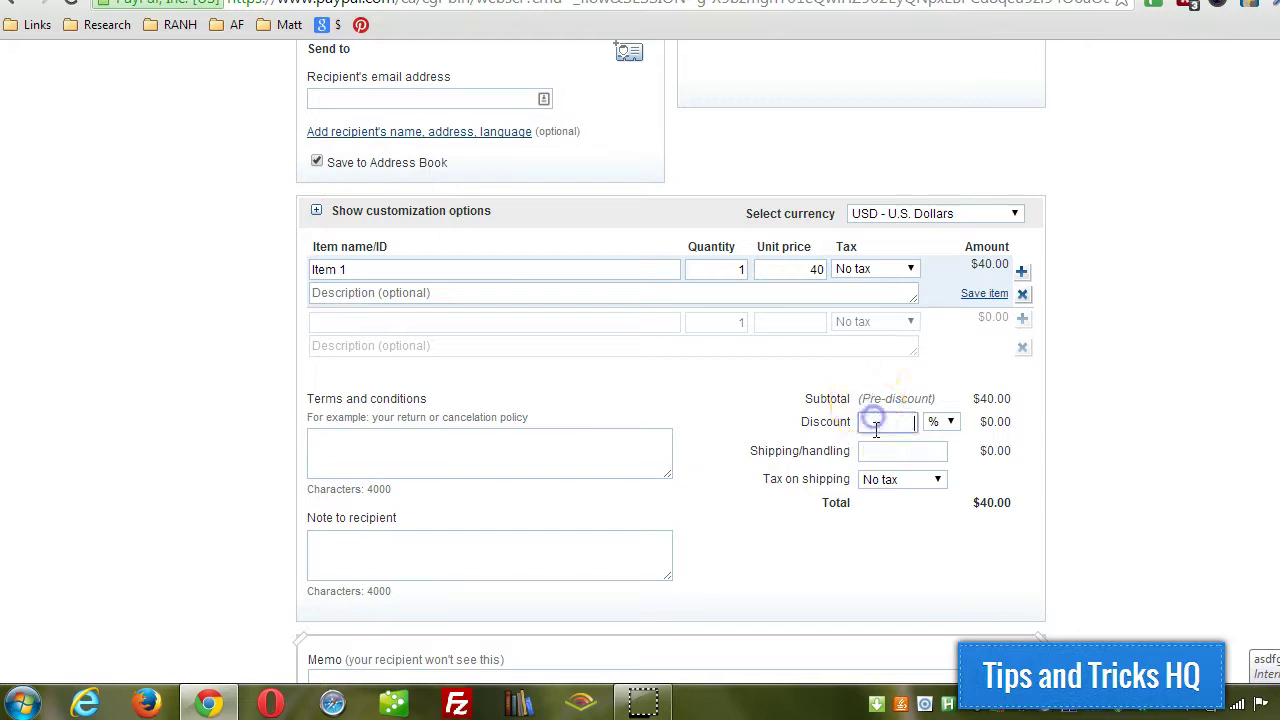
left_click(884, 451)
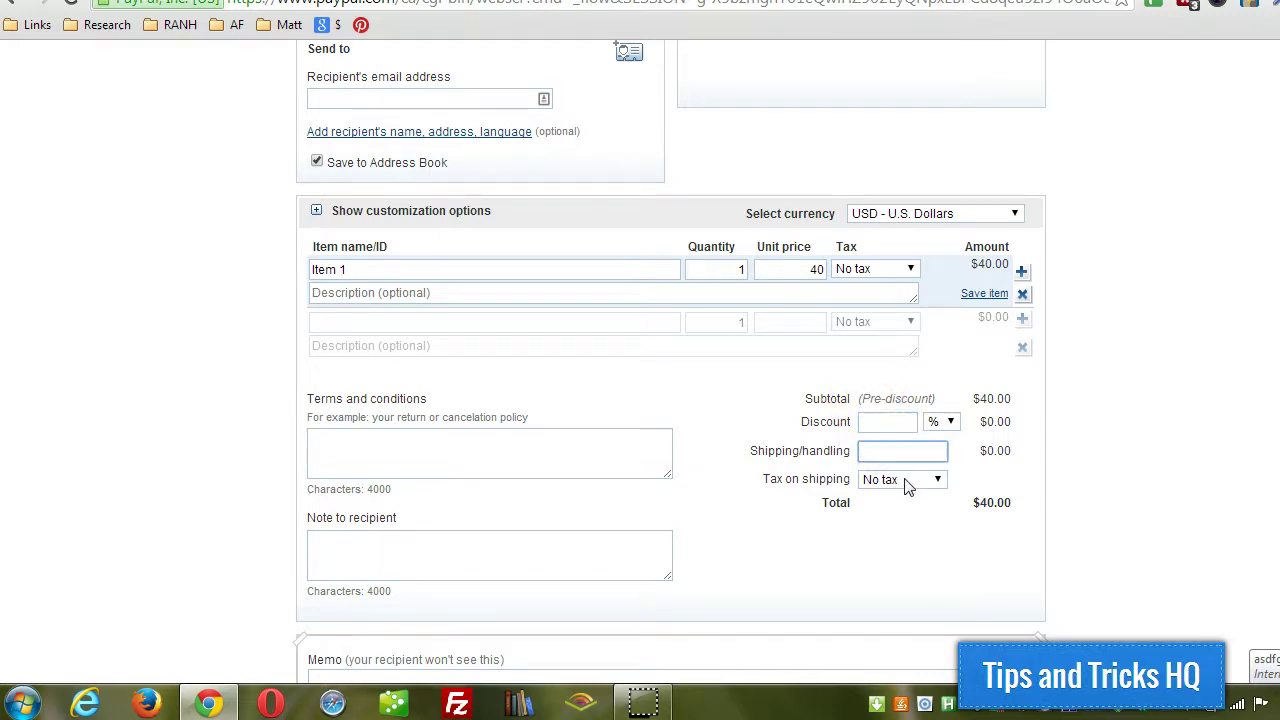
left_click(908, 480)
left_click(908, 481)
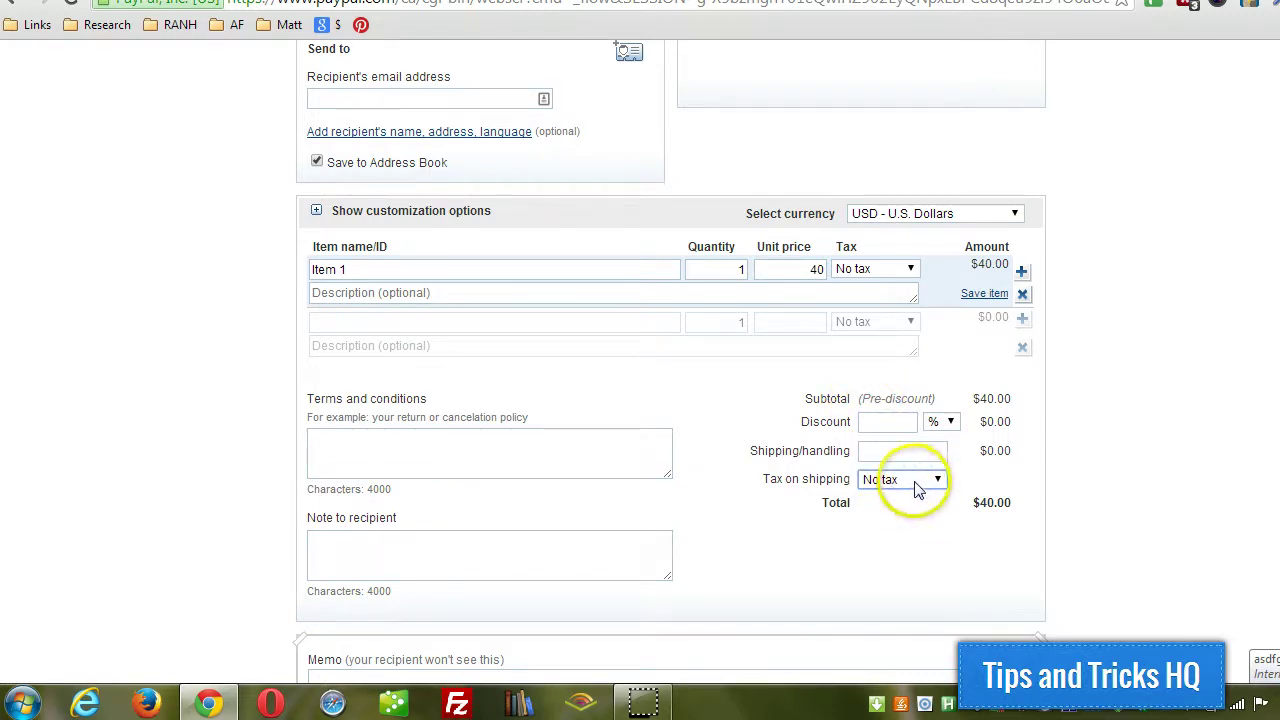
left_click(390, 447)
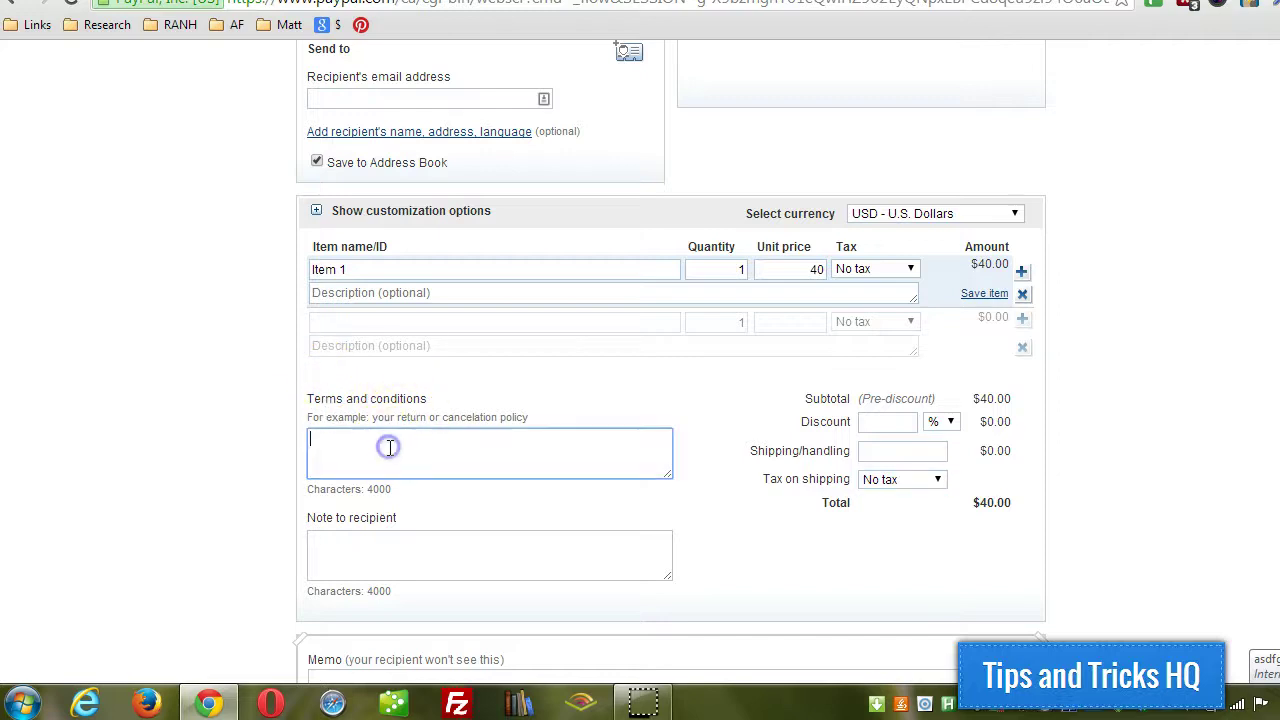
left_click(355, 550)
scroll(114, 271, "down", 2)
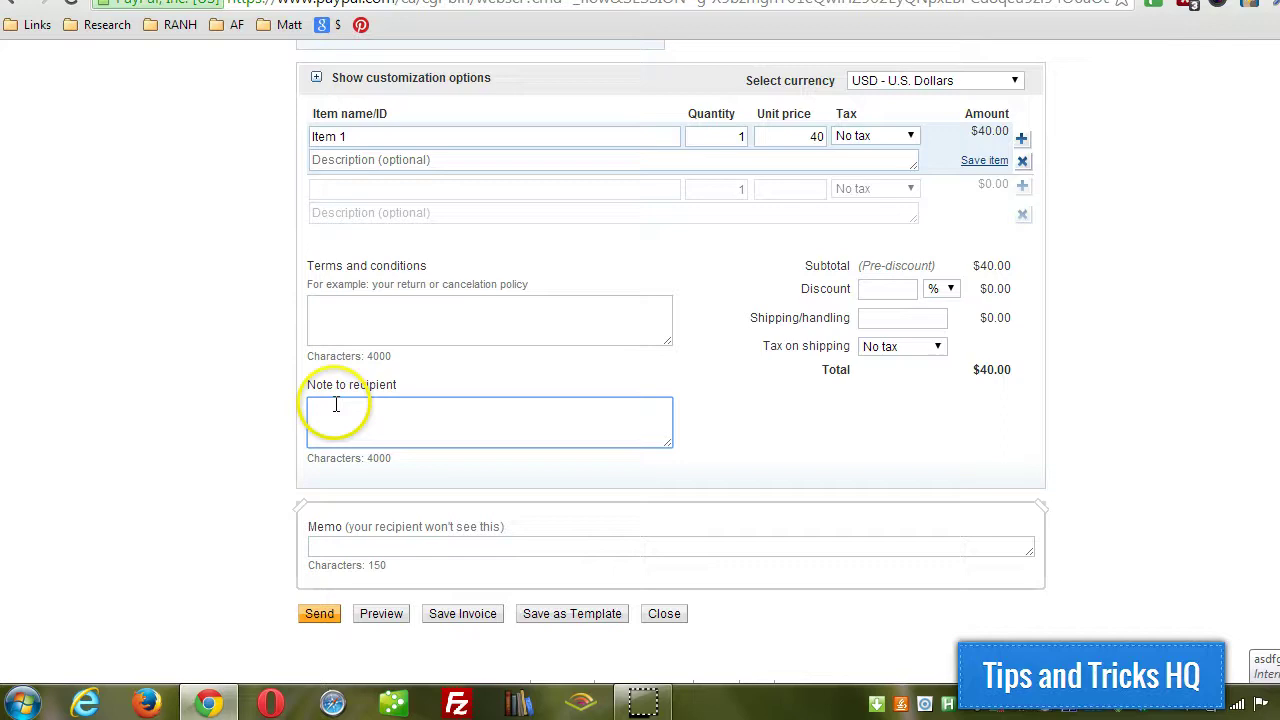
left_click(345, 540)
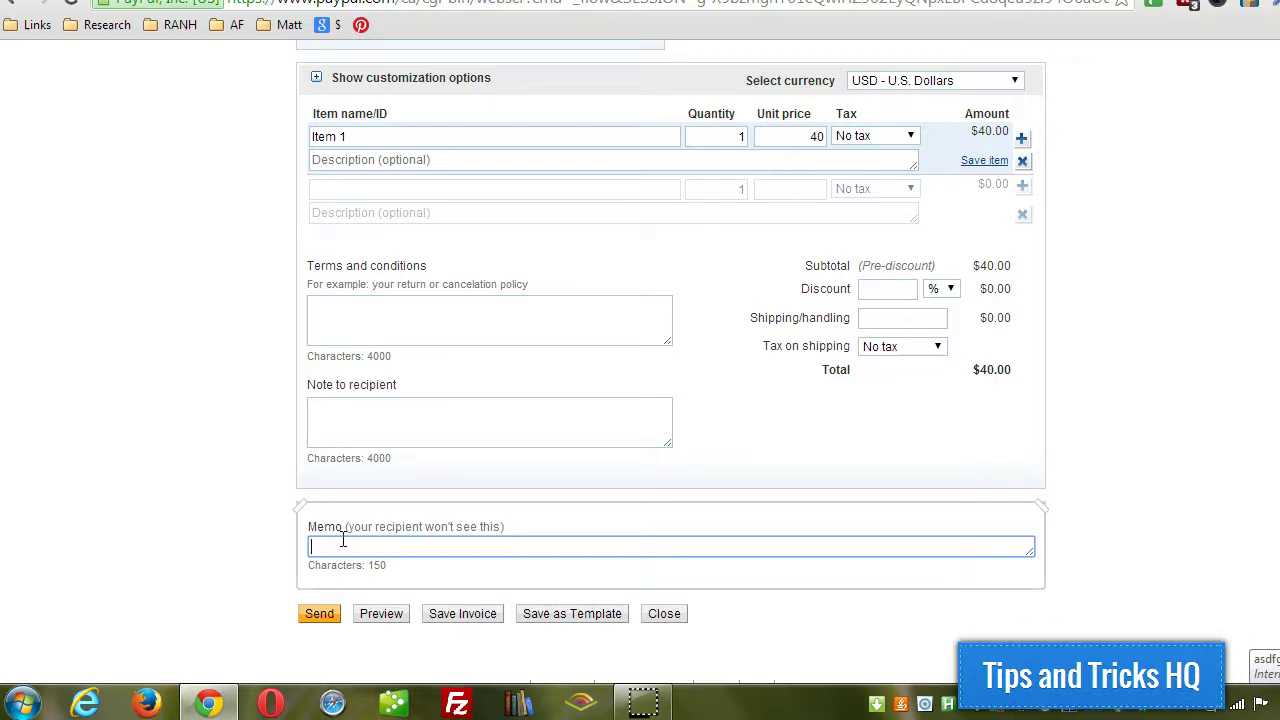
left_click(379, 622)
scroll(258, 403, "up", 2)
Step: Fill in the recipient's e-mail by choosing the saved contact from the suggestions
scroll(258, 403, "up", 2)
scroll(497, 320, "up", 3)
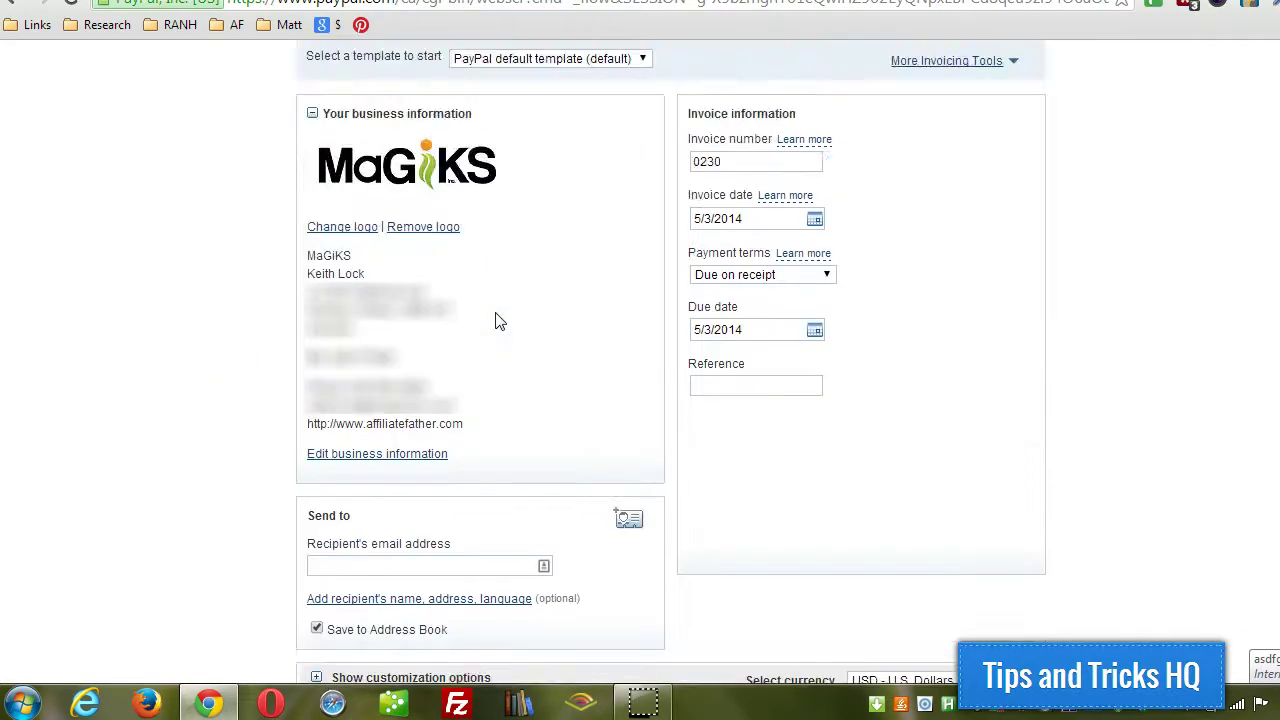
scroll(497, 320, "down", 3)
left_click(333, 300)
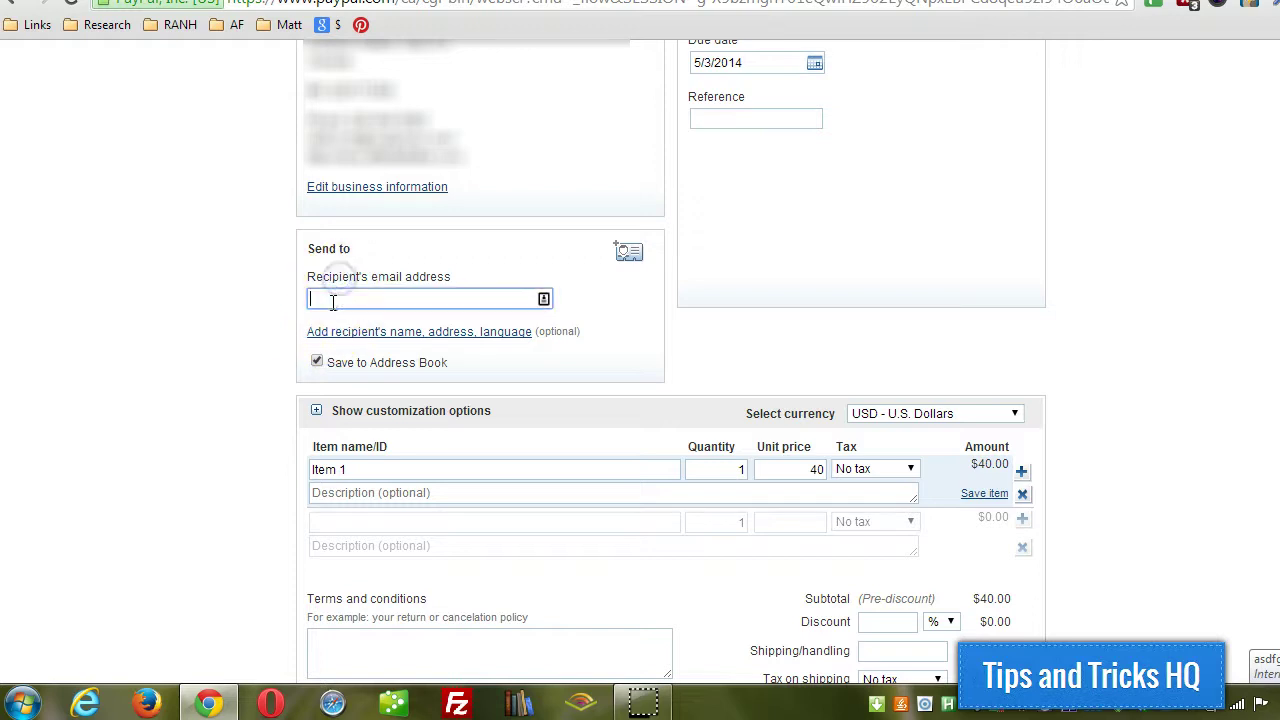
type("m")
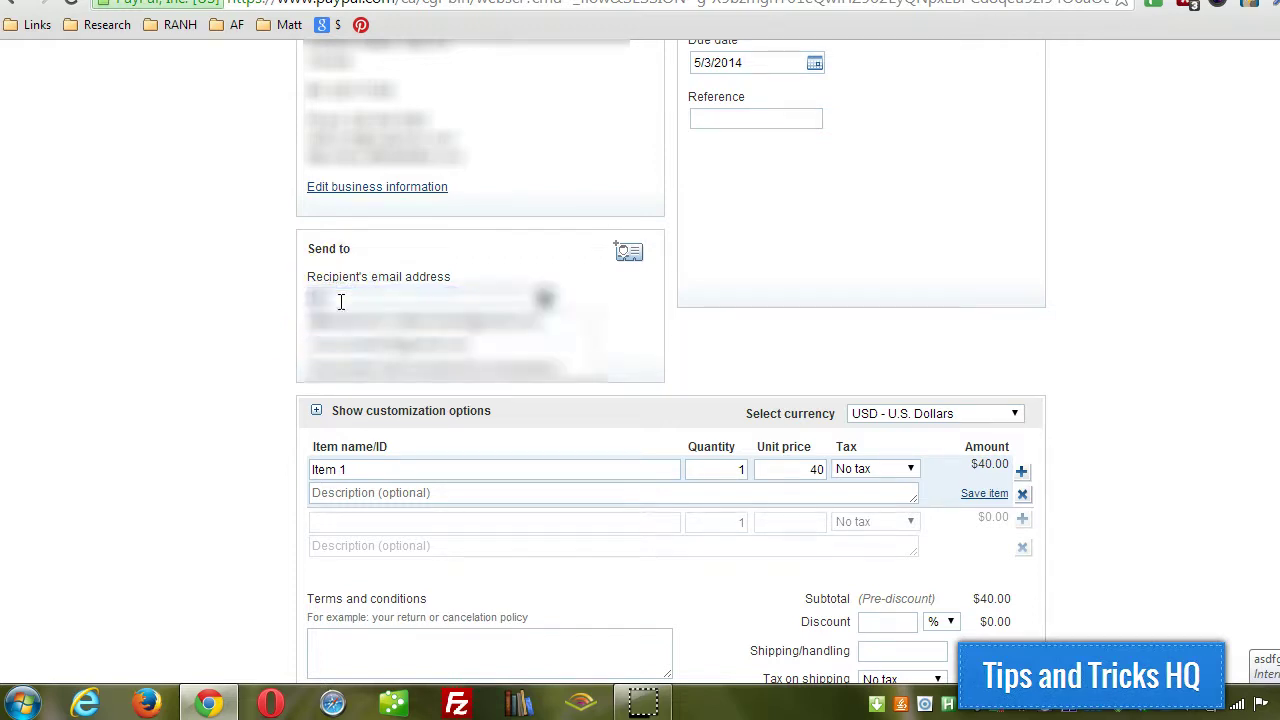
left_click(354, 323)
Step: Add the note 'Note to recipient' to the invoice
scroll(229, 296, "down", 2)
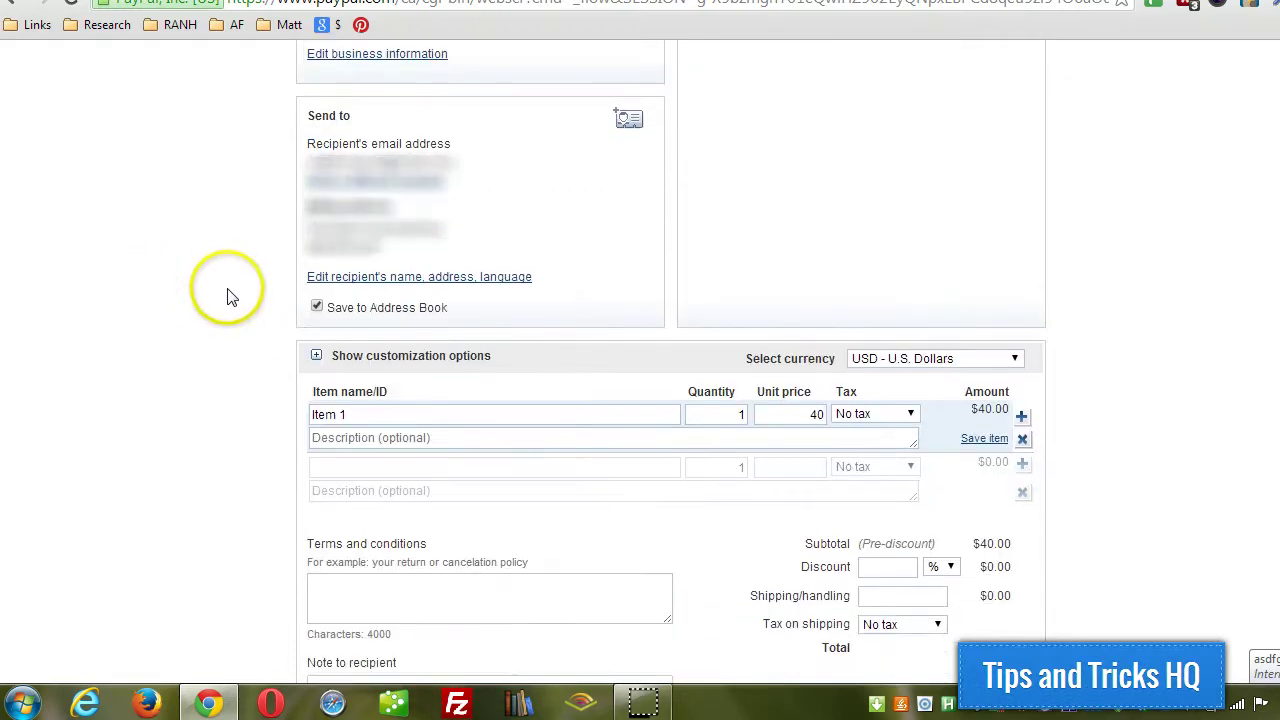
scroll(226, 296, "down", 4)
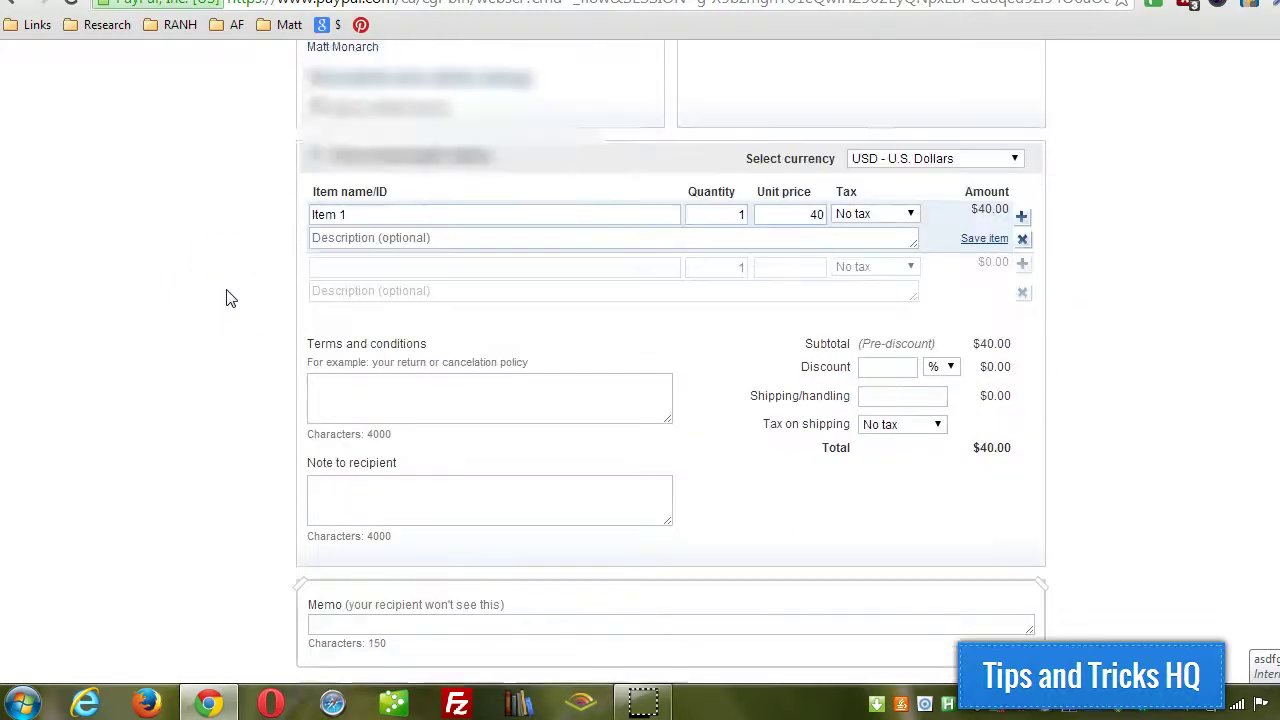
scroll(226, 296, "down", 1)
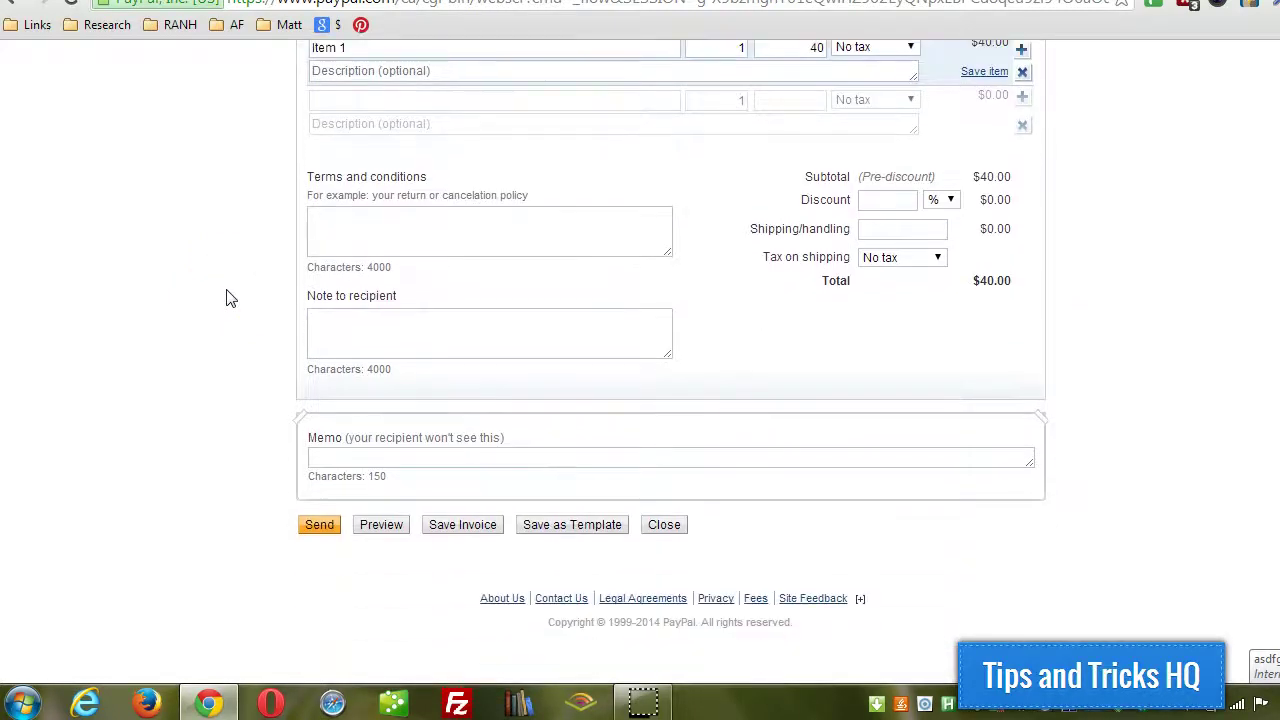
left_click(336, 324)
type("Note")
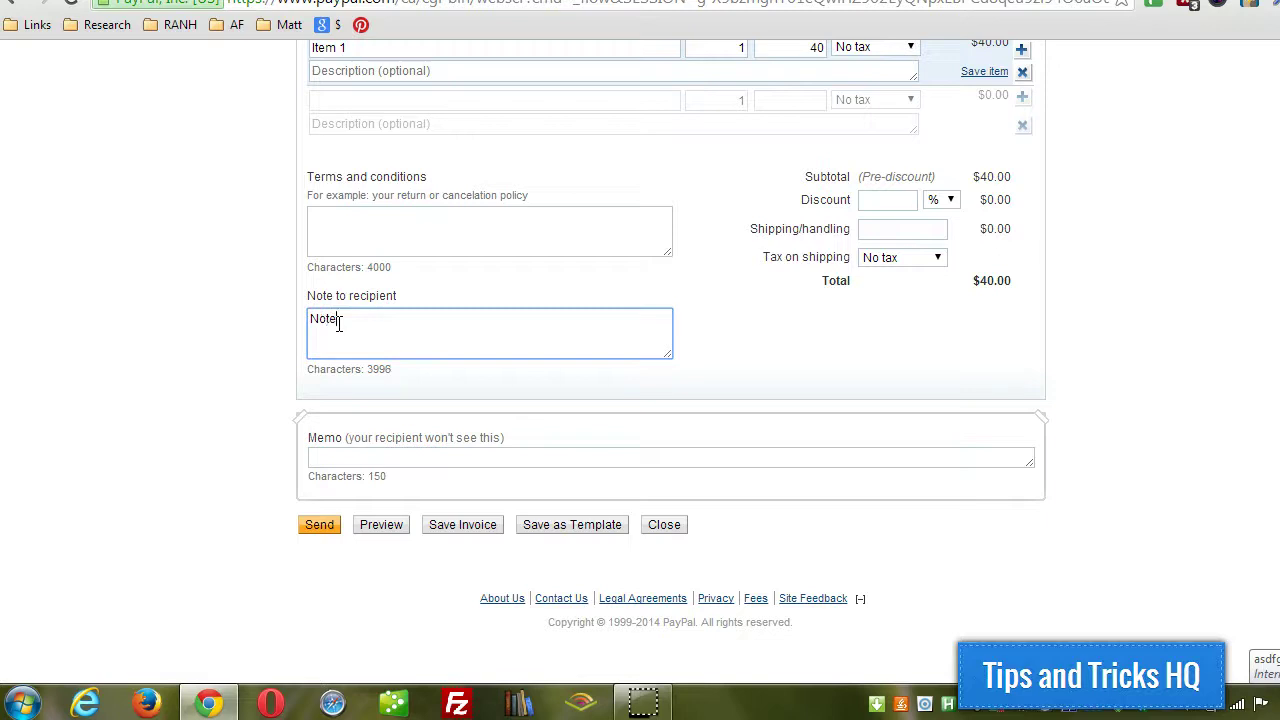
type(" to recipient")
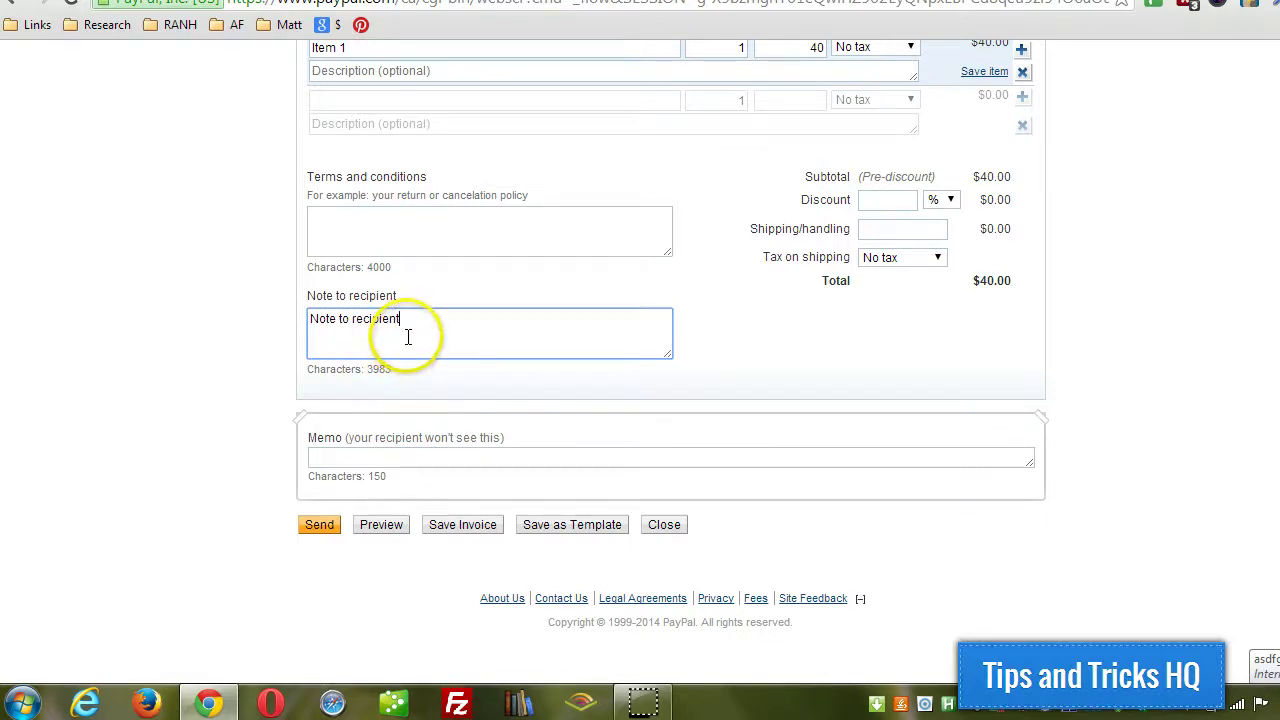
Step: Fill in the Terms and conditions text using the suggested entry
scroll(408, 343, "up", 1)
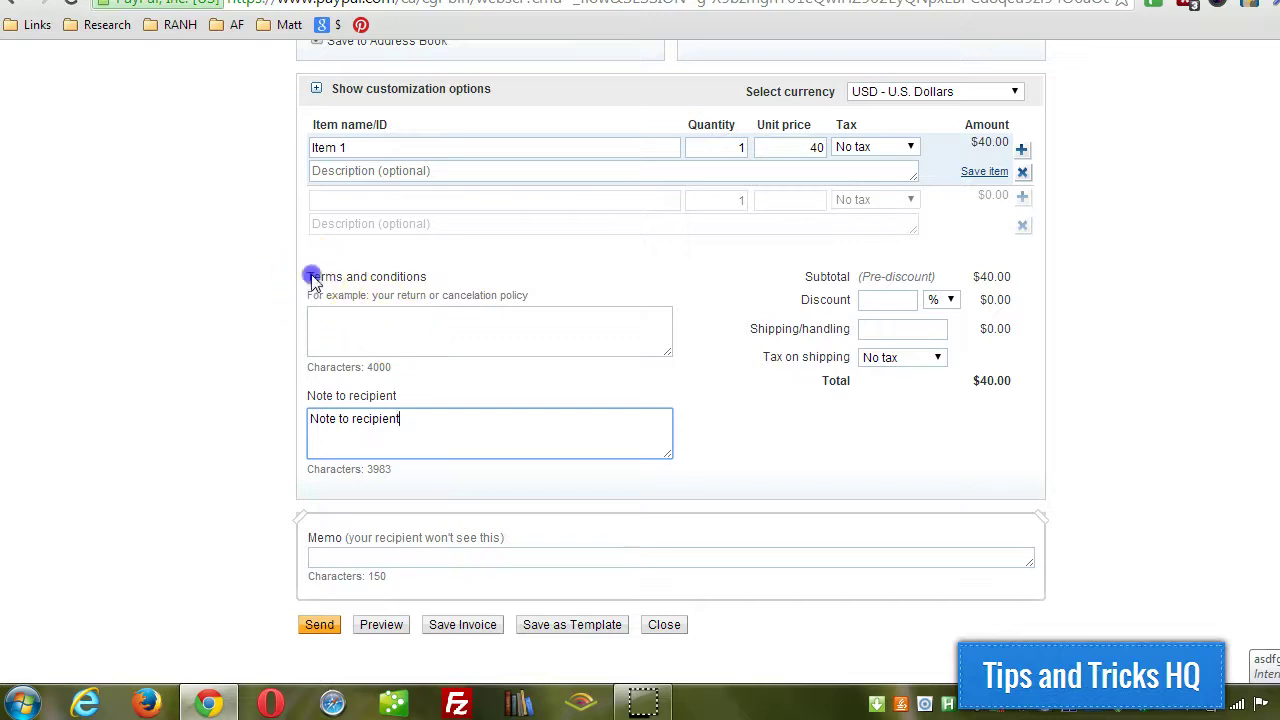
left_click_drag(311, 277, 423, 268)
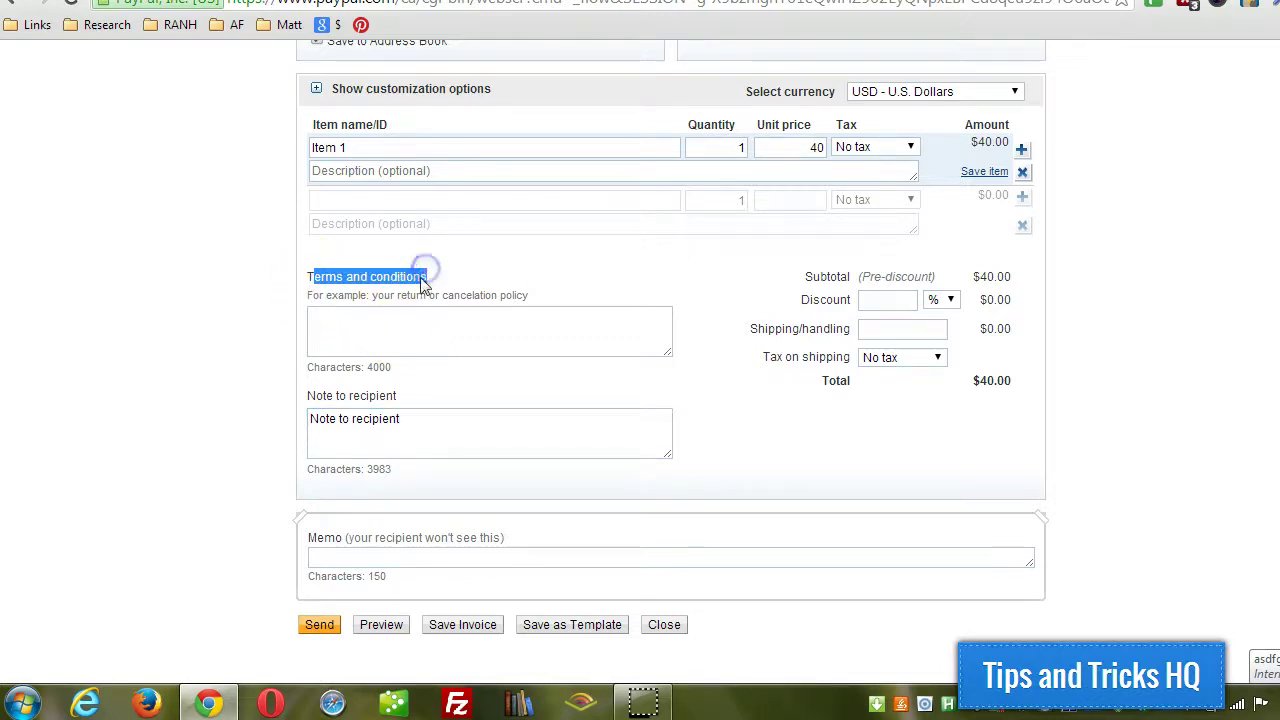
left_click(388, 342)
type("T")
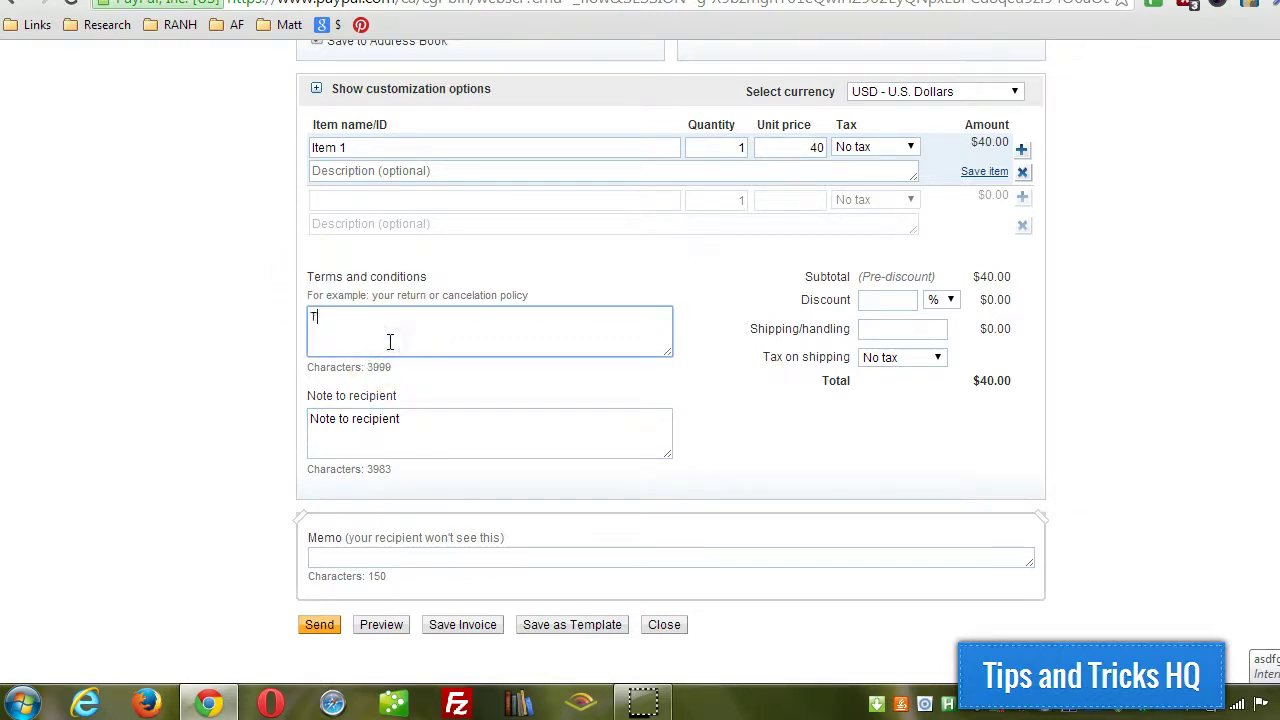
type("erms and conditions")
Step: Apply a 5% discount, bringing the total to $38.00
scroll(197, 330, "up", 1)
scroll(197, 330, "up", 1)
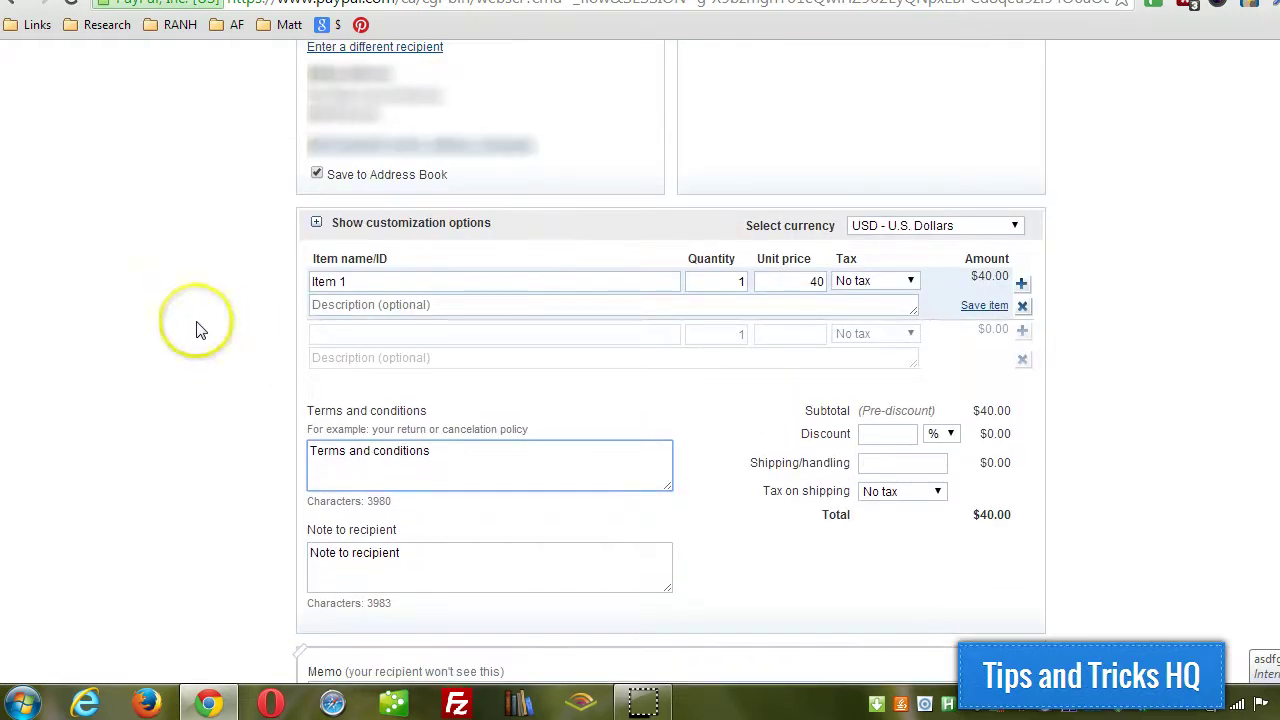
left_click(872, 431)
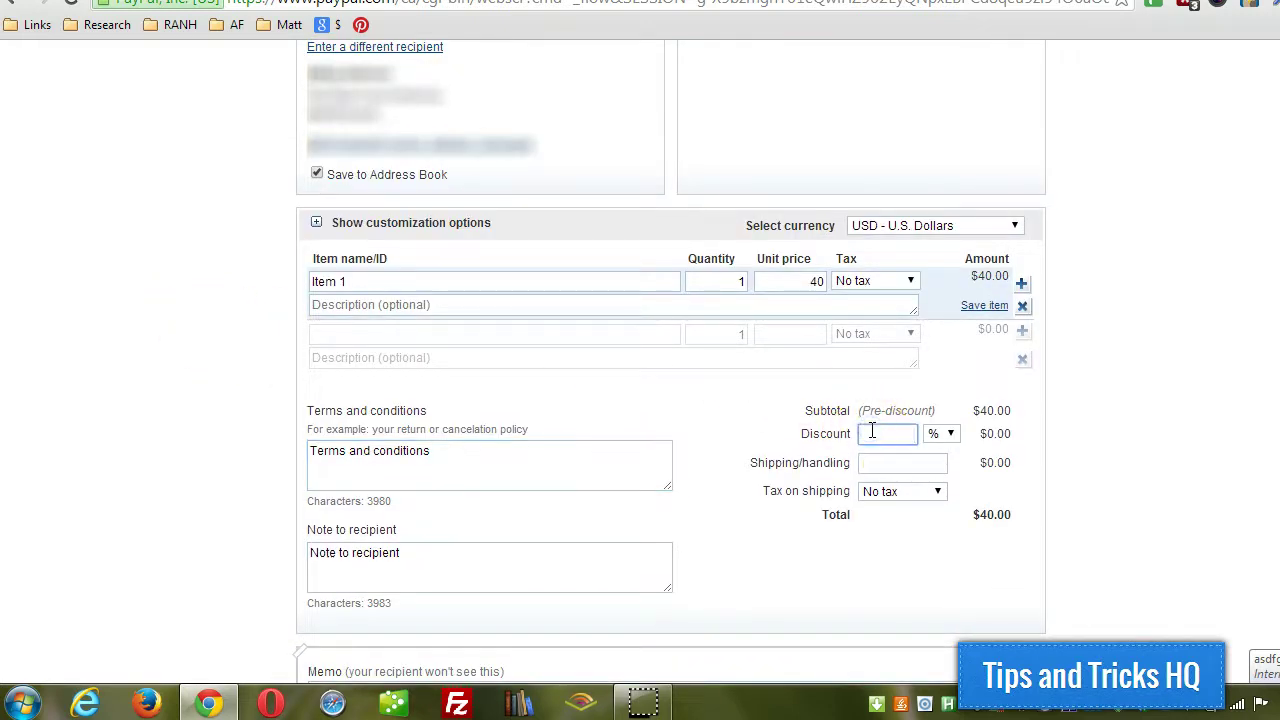
type("5")
scroll(1105, 420, "down", 1)
scroll(1105, 420, "down", 2)
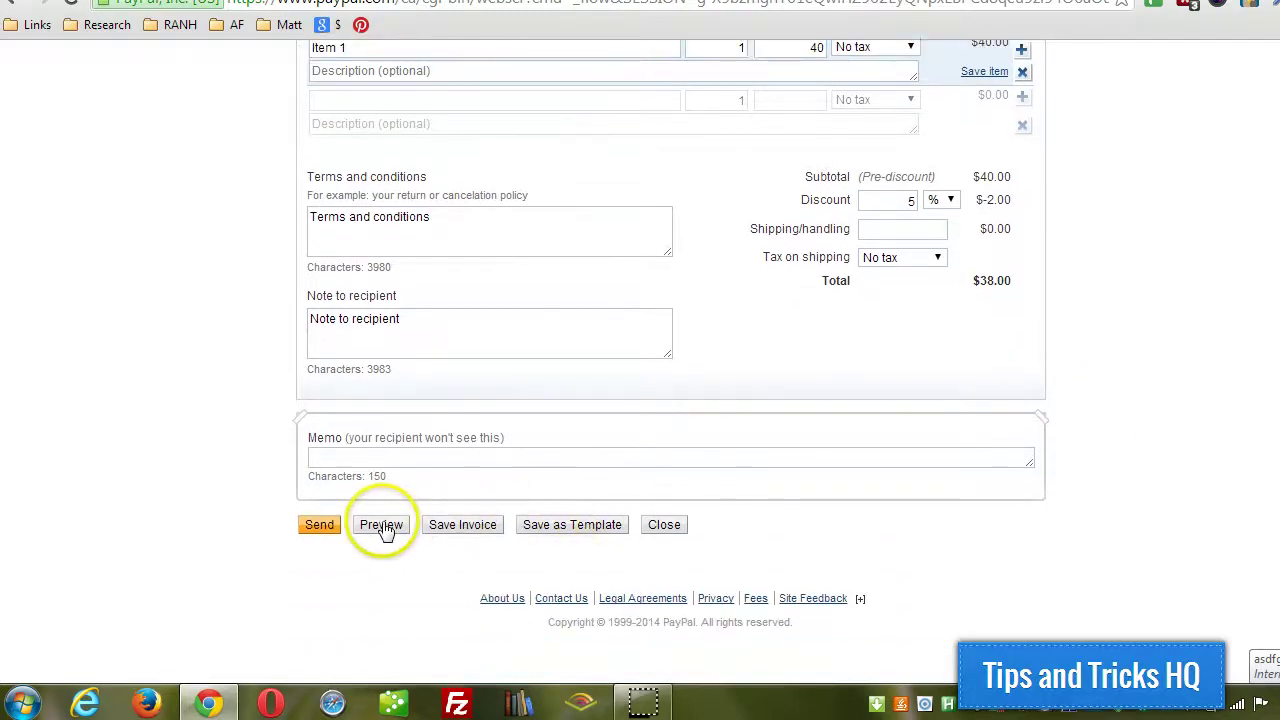
Step: Preview invoice 0230 and check the logo, Item 1, 5% discount and $38.00 USD total
left_click(382, 526)
left_click(171, 486)
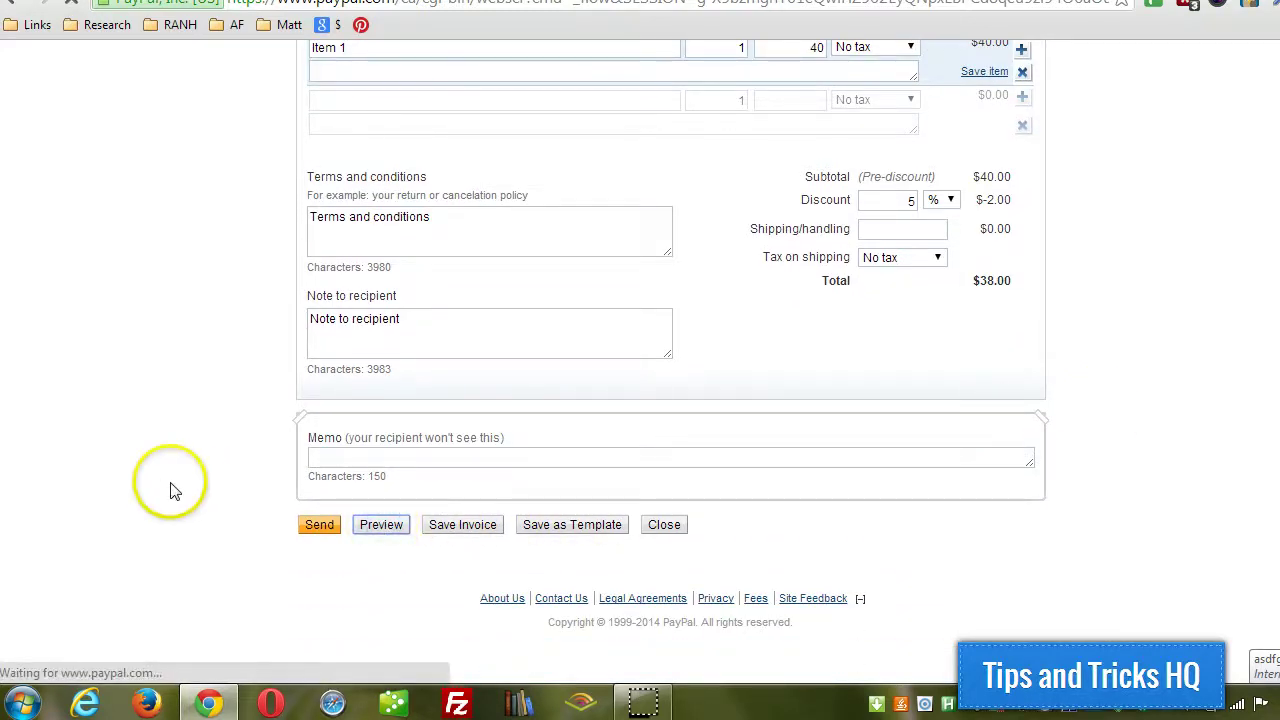
left_click(171, 425)
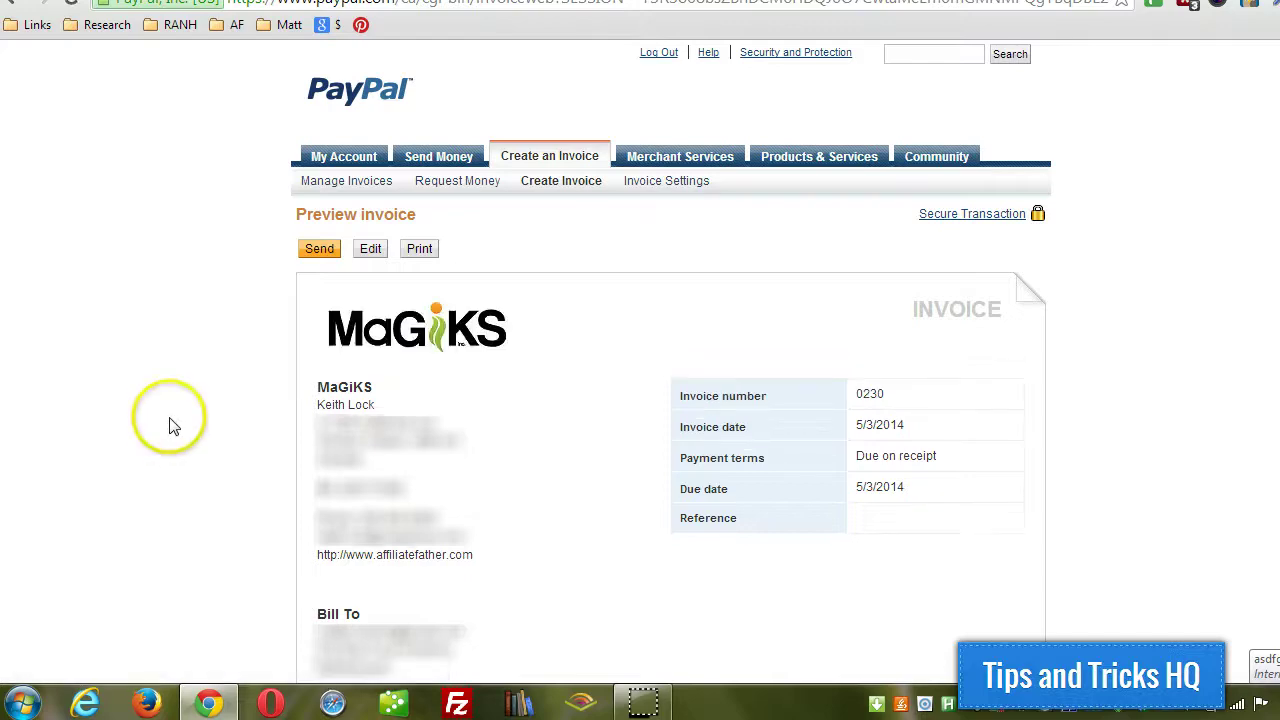
scroll(171, 423, "down", 2)
scroll(171, 423, "up", 2)
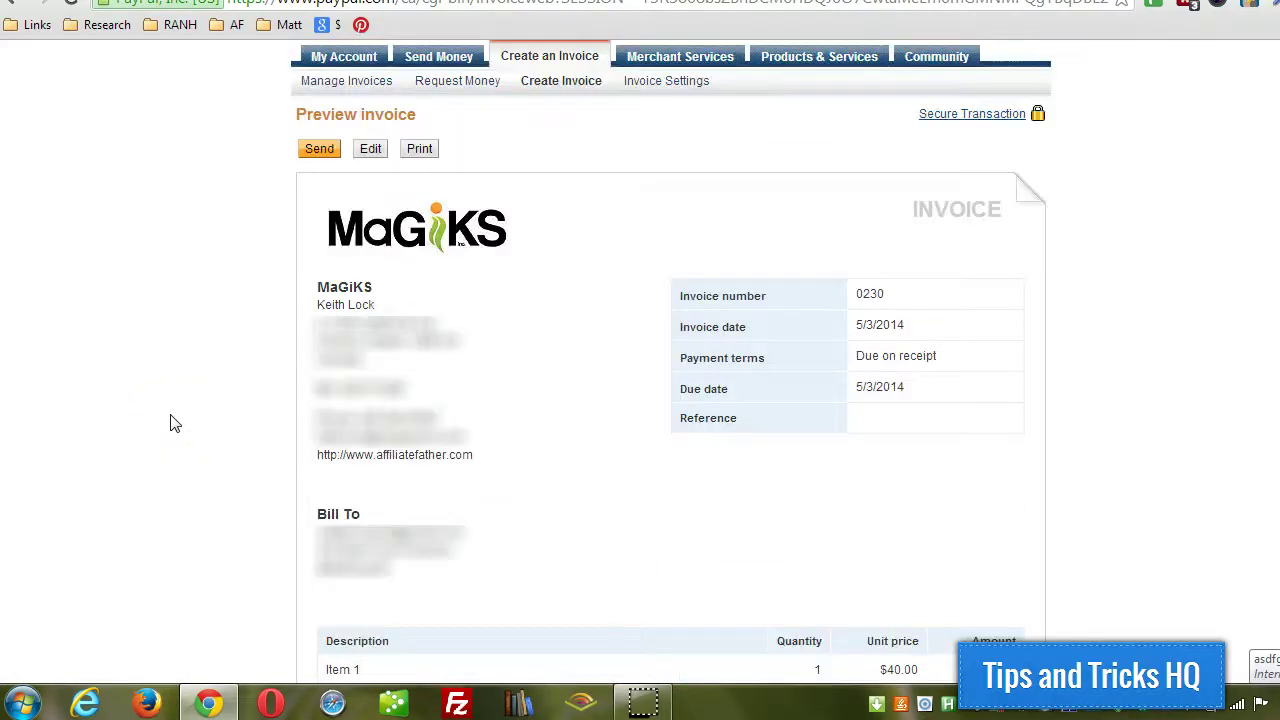
scroll(171, 423, "down", 2)
scroll(171, 423, "down", 2)
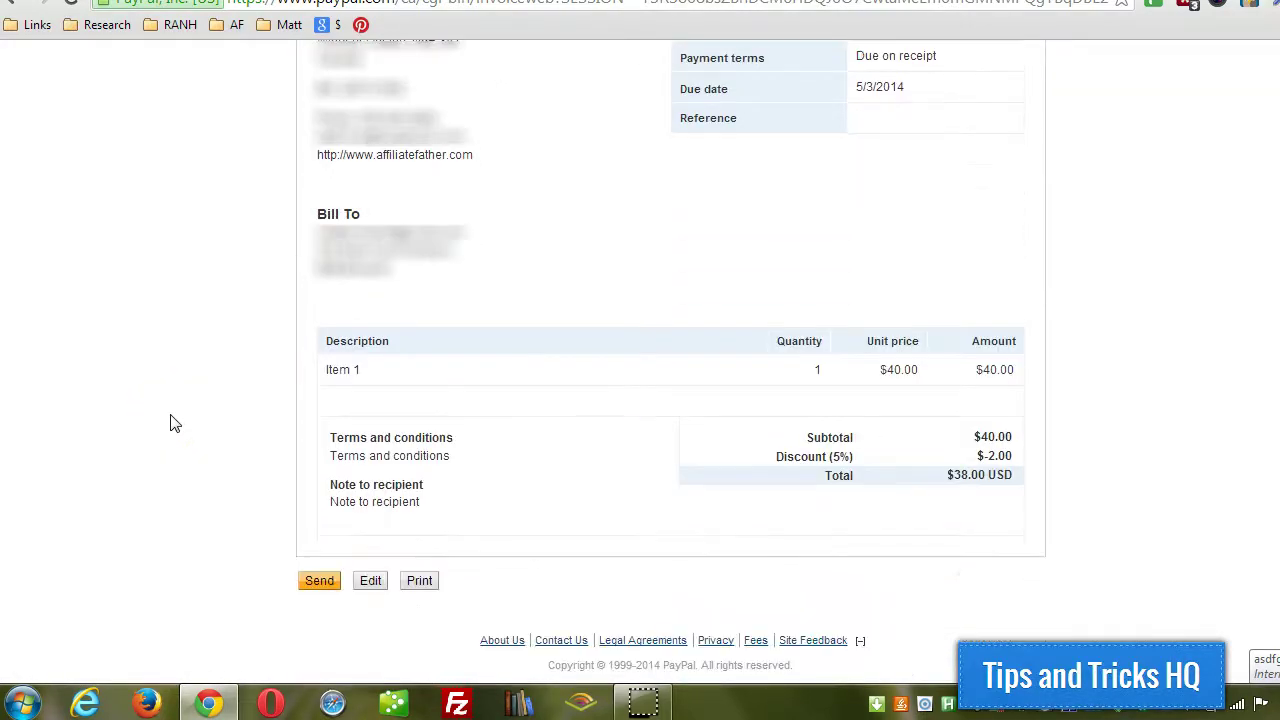
scroll(171, 423, "up", 2)
scroll(171, 423, "up", 3)
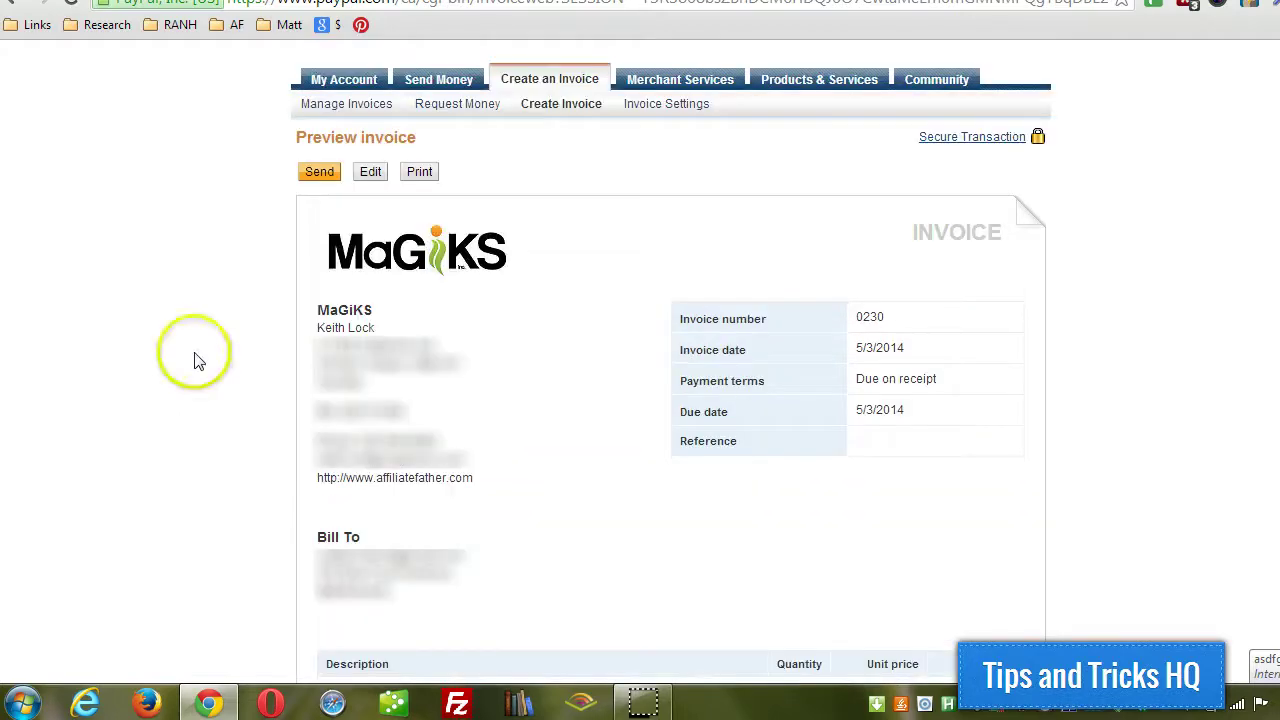
Step: Open Manage Invoices and browse the list, starting with paid invoice 0229 for $380.00
left_click(362, 106)
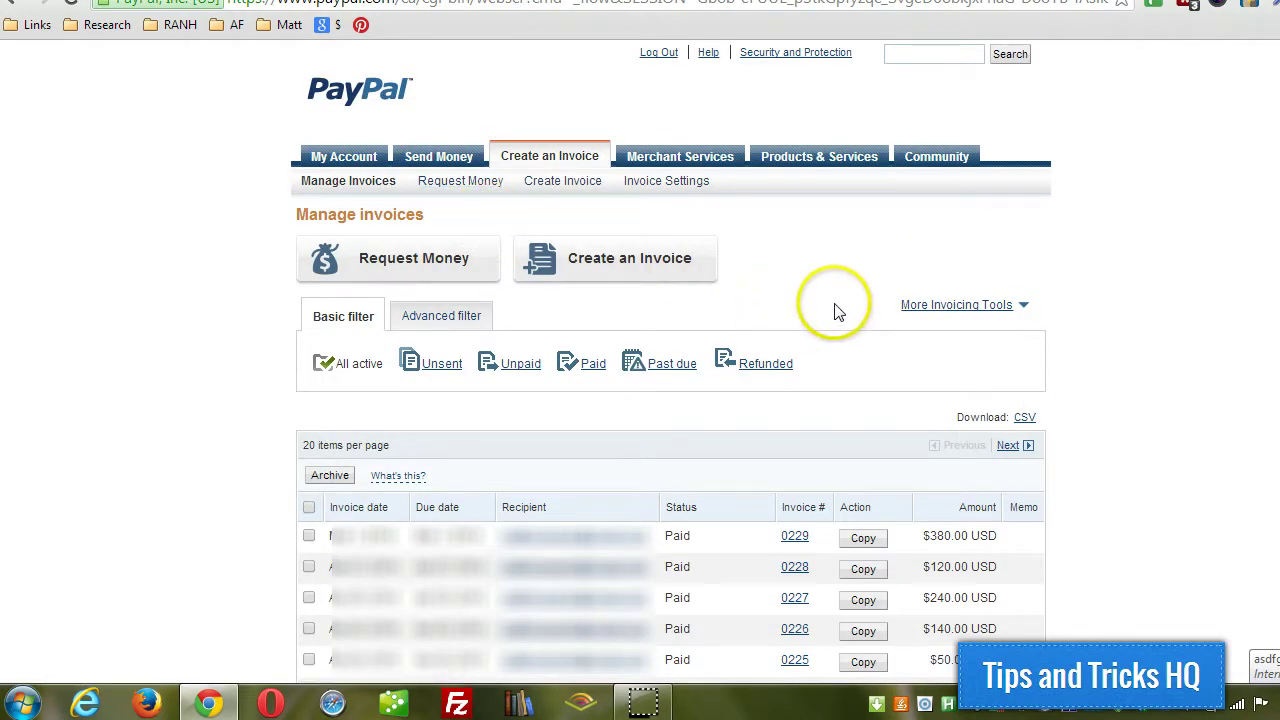
scroll(835, 310, "down", 1)
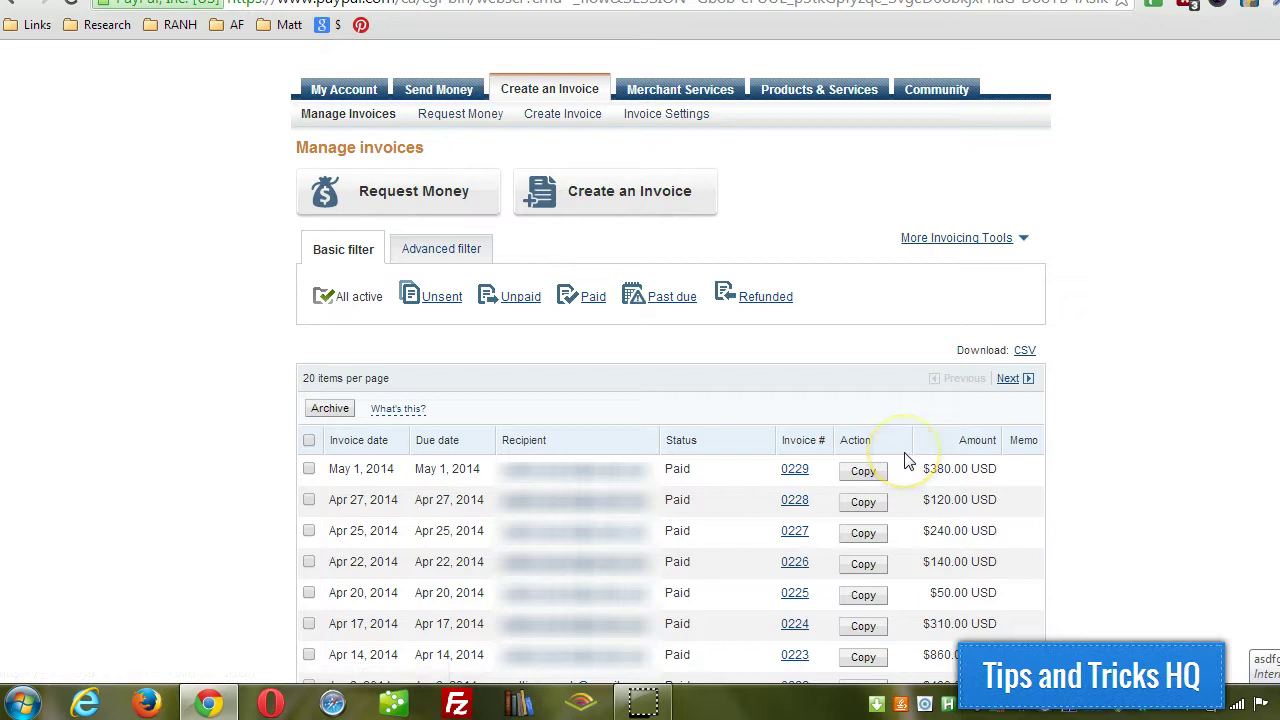
scroll(905, 460, "down", 1)
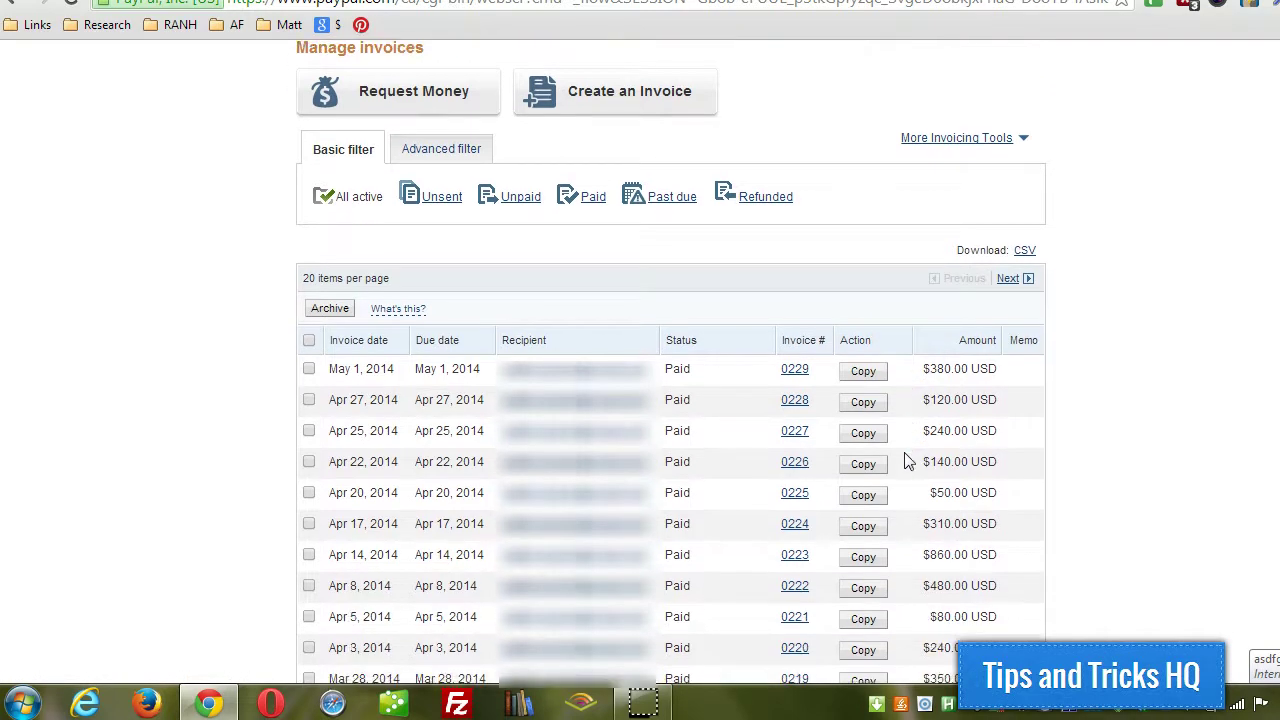
scroll(905, 460, "up", 1)
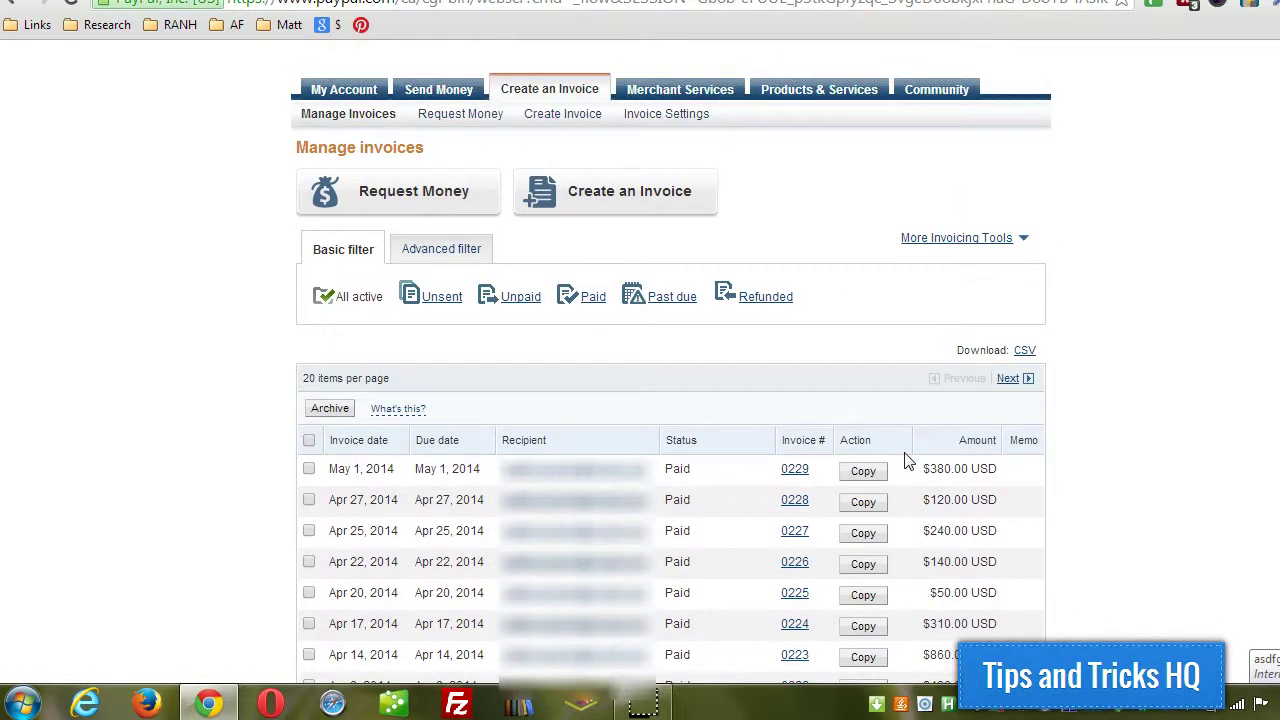